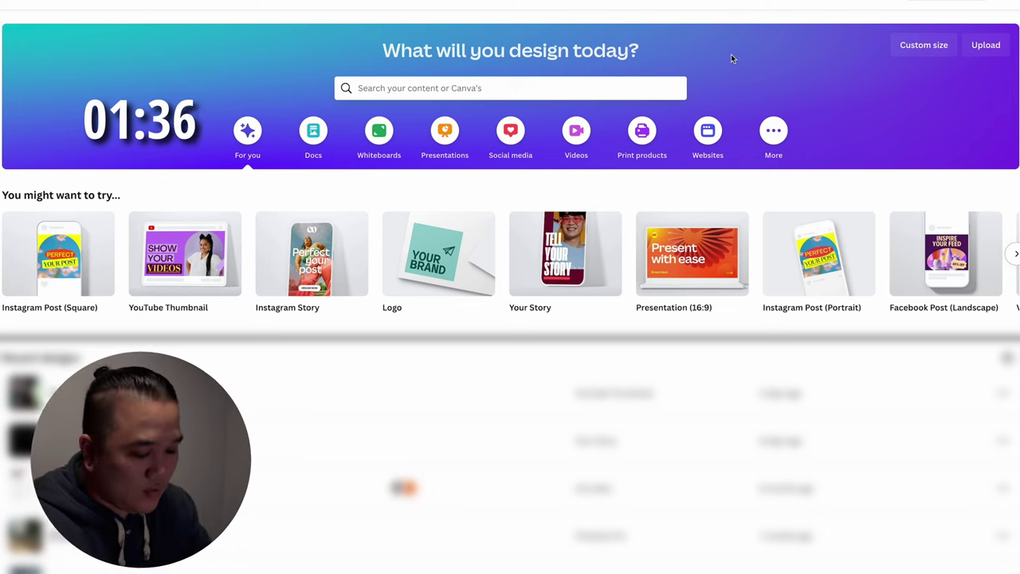
# - Create a new custom-size design 5400 px wide and 1350 px high
pyautogui.click(927, 47)
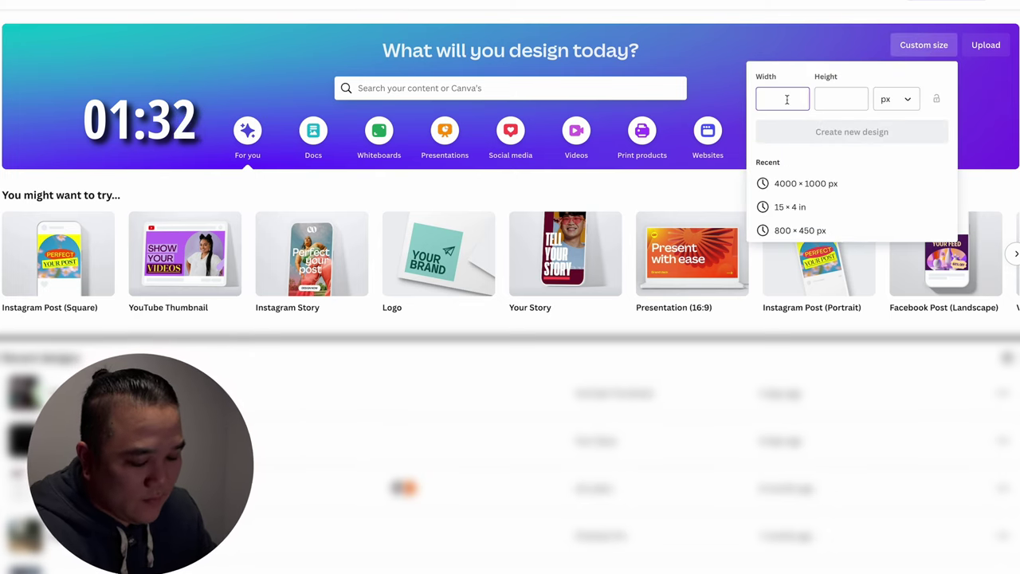
pyautogui.write('5400')
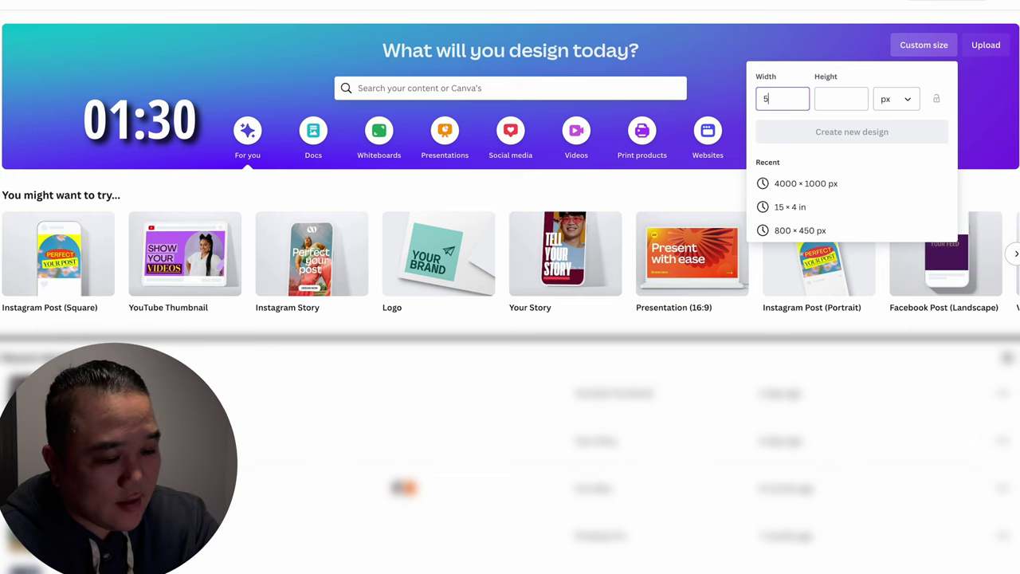
pyautogui.click(840, 98)
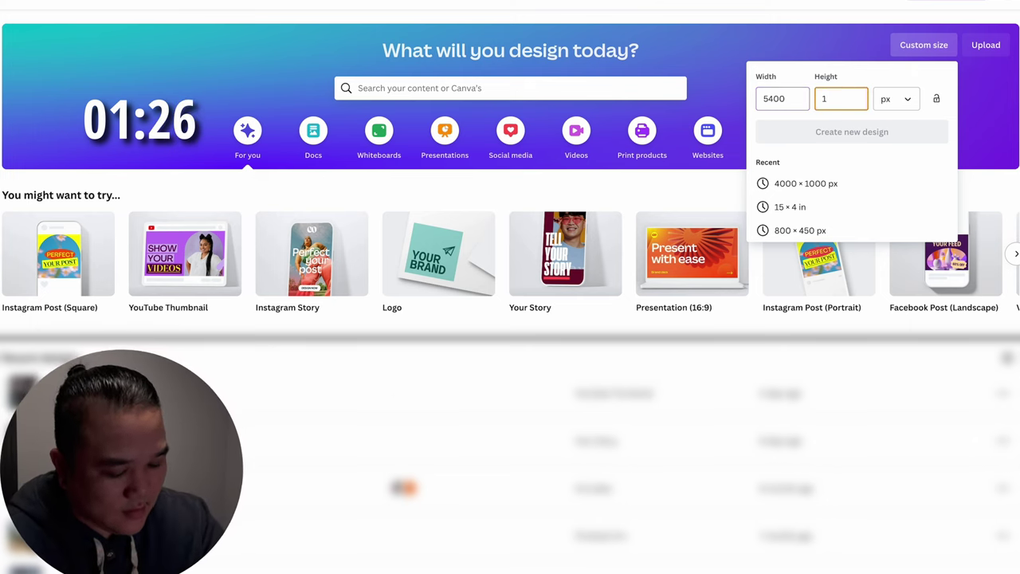
pyautogui.write('1350')
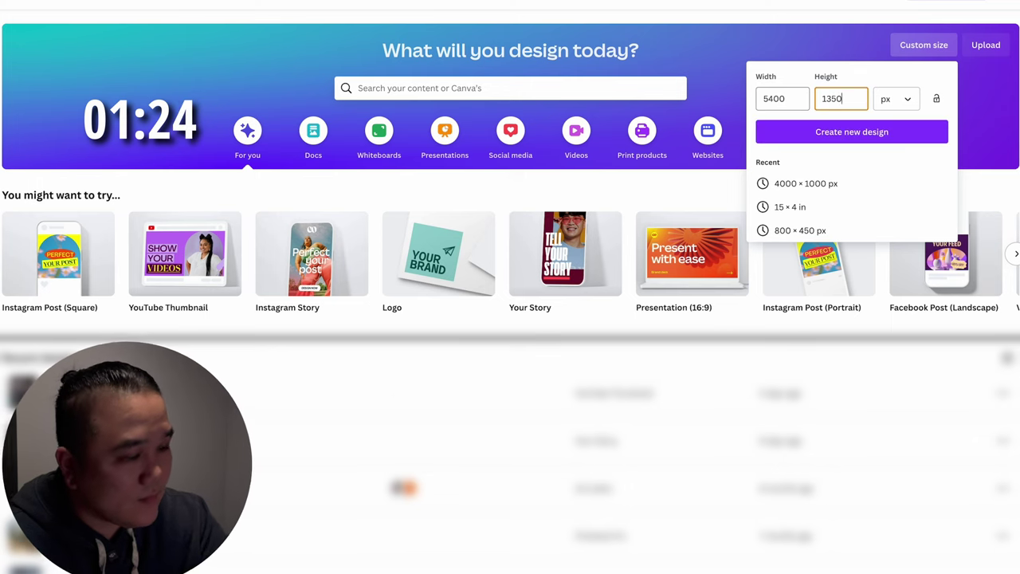
pyautogui.press('Return')
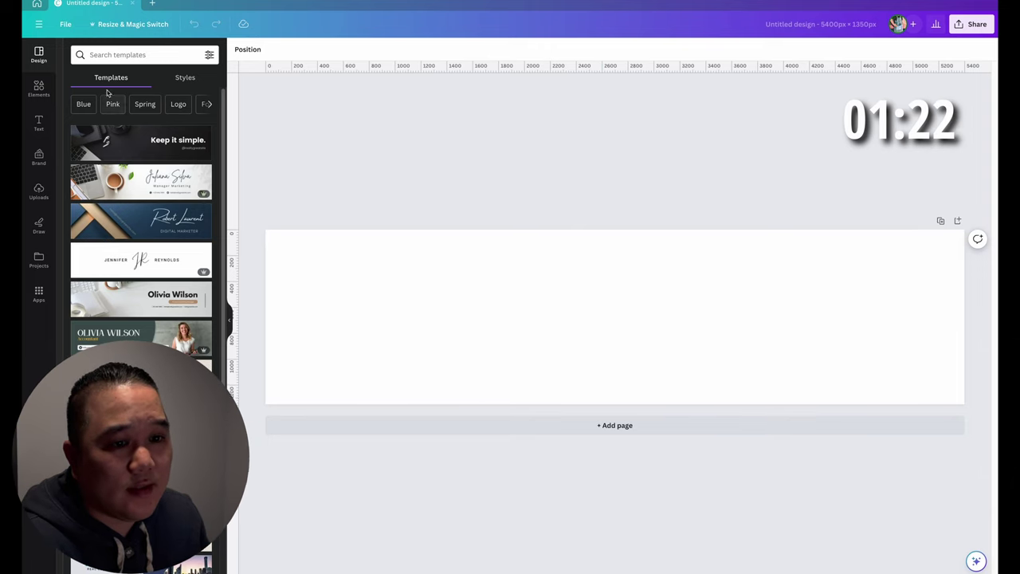
pyautogui.click(65, 24)
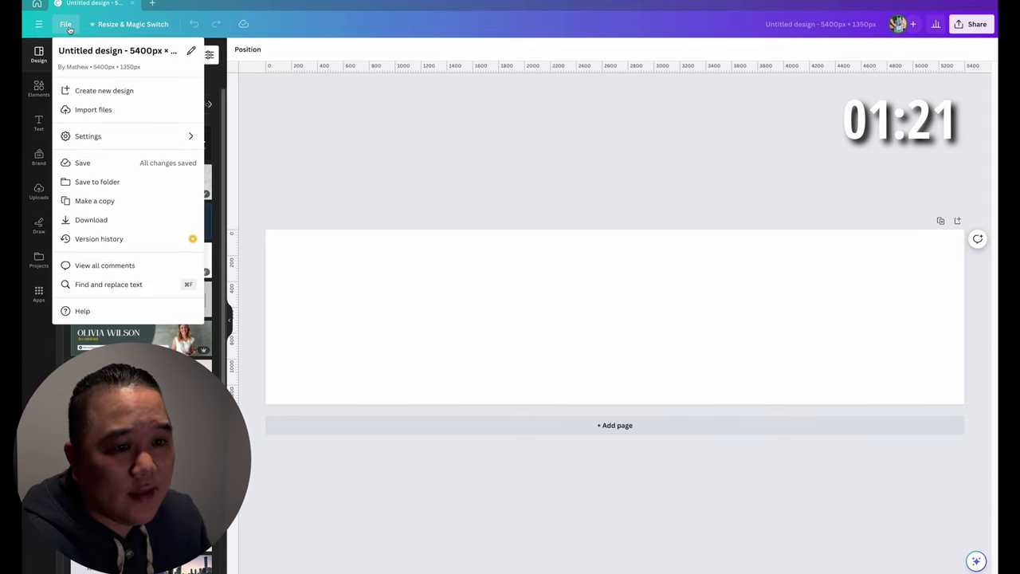
pyautogui.click(120, 138)
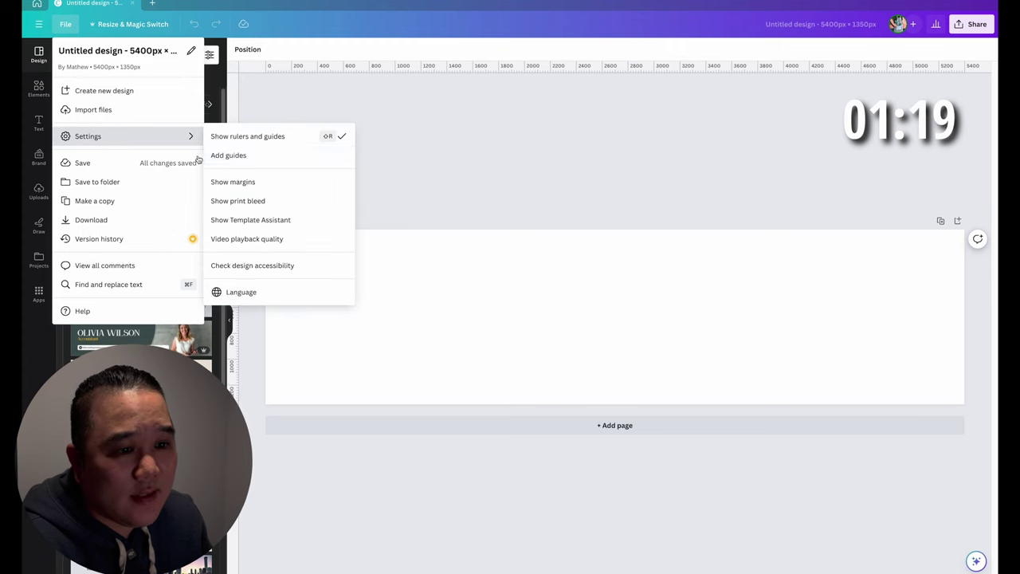
pyautogui.click(270, 120)
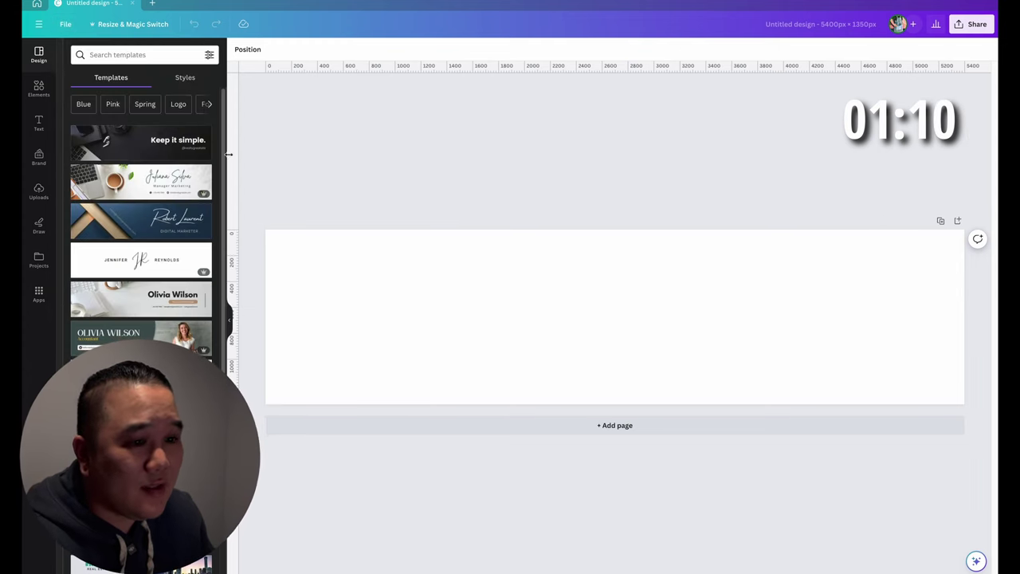
pyautogui.moveTo(233, 157); pyautogui.dragTo(386, 167)
pyautogui.hotkey('ctrl', 'z')
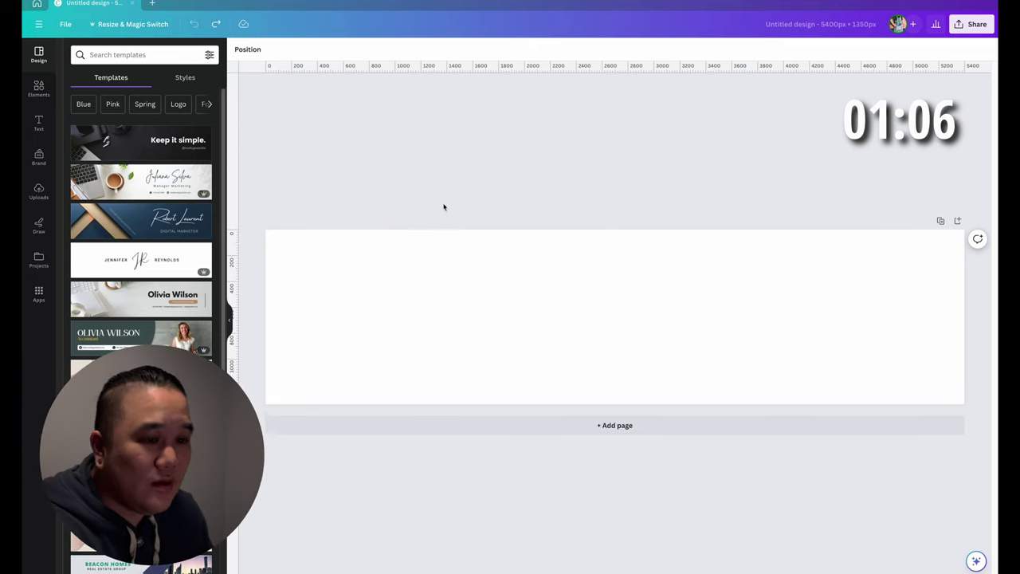
# - Add custom guides that divide the page into 5 columns with a 0 px gap
pyautogui.click(65, 24)
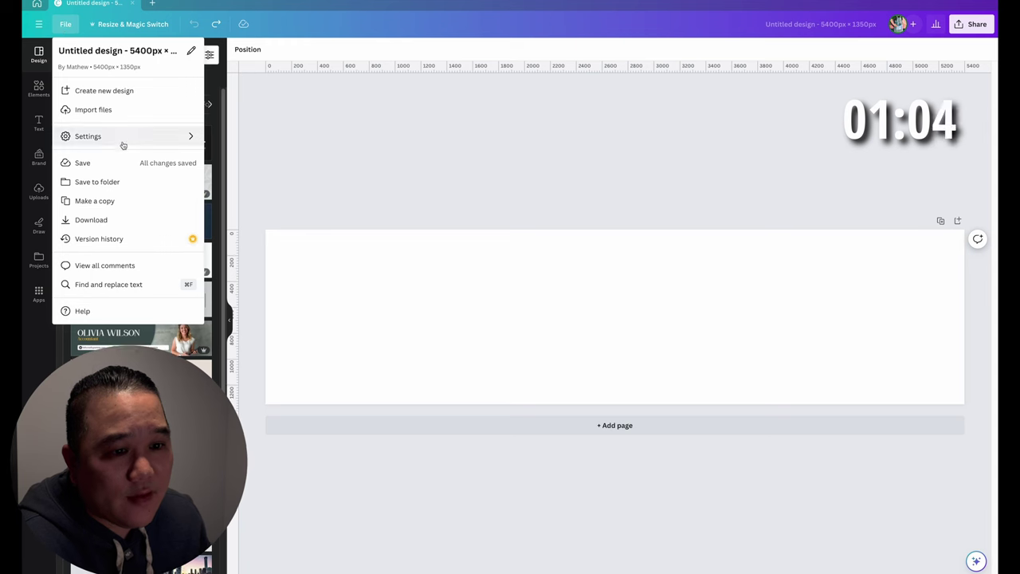
pyautogui.click(91, 139)
pyautogui.click(278, 156)
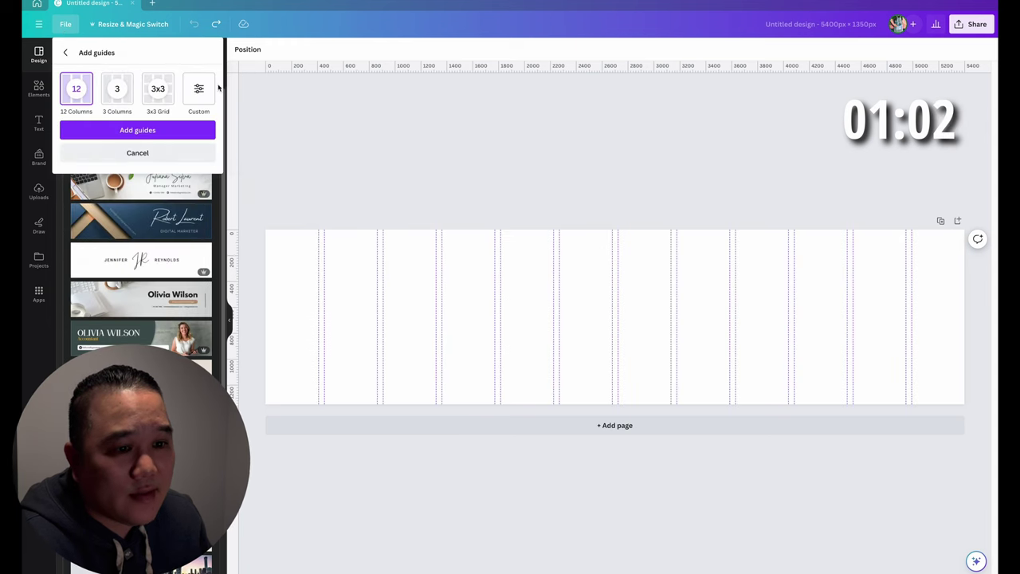
pyautogui.click(201, 90)
pyautogui.click(126, 142)
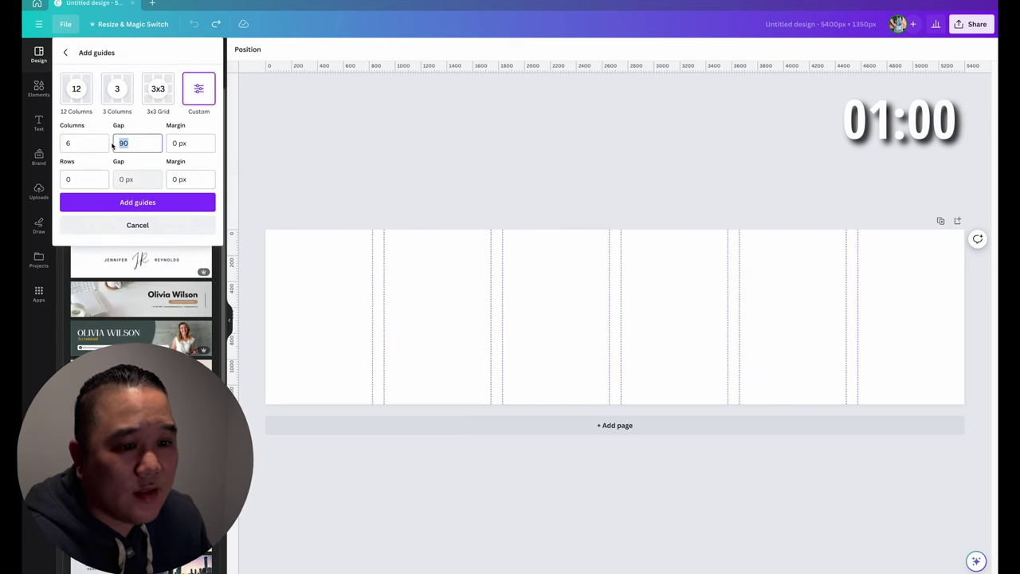
pyautogui.press('BackSpace')
pyautogui.click(94, 144)
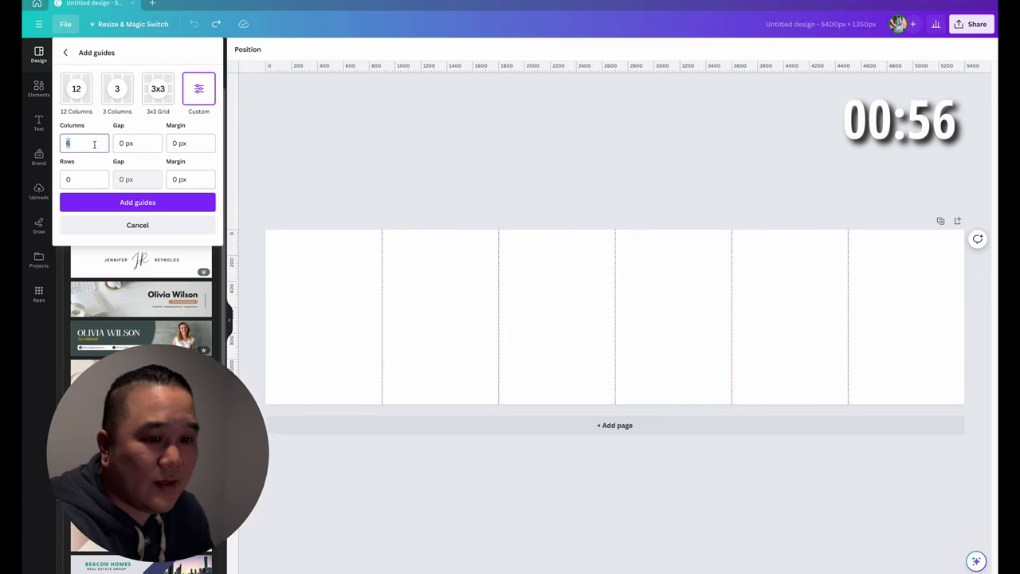
pyautogui.click(129, 204)
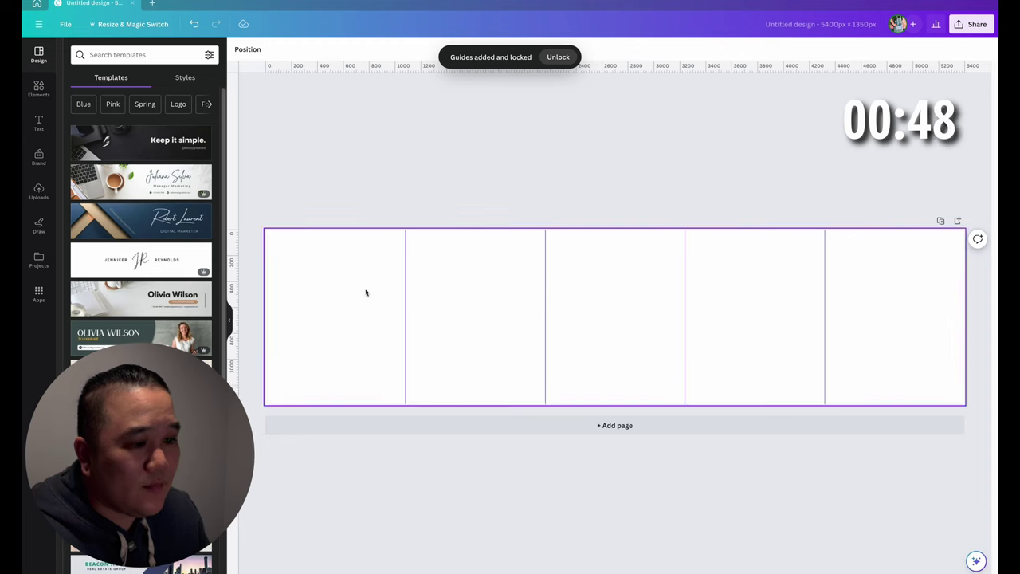
# - Place a square in the page's upper-left corner and stretch it down to a new horizontal guide at about 1000 px
pyautogui.click(38, 87)
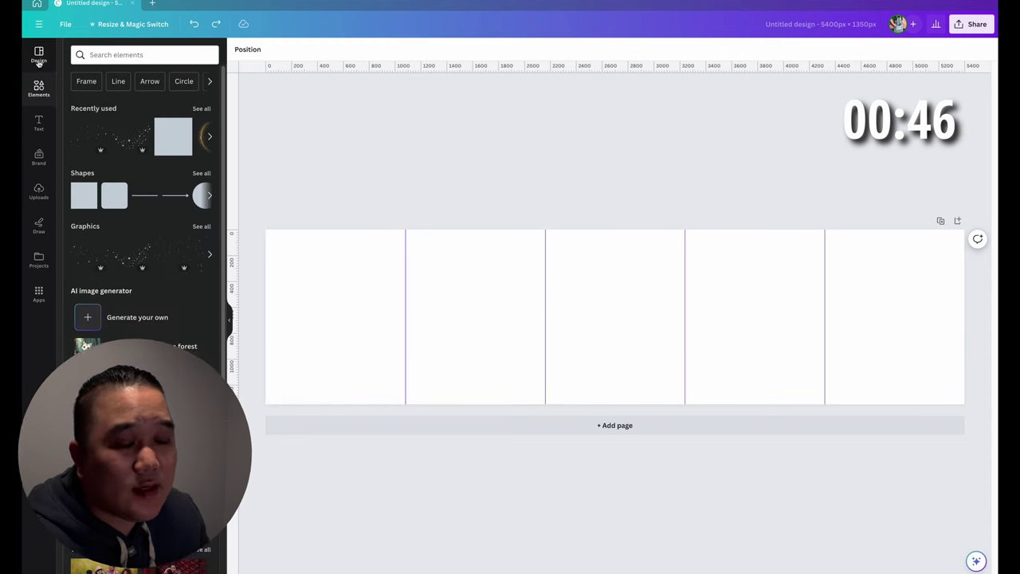
pyautogui.click(176, 144)
pyautogui.moveTo(607, 317); pyautogui.dragTo(283, 257)
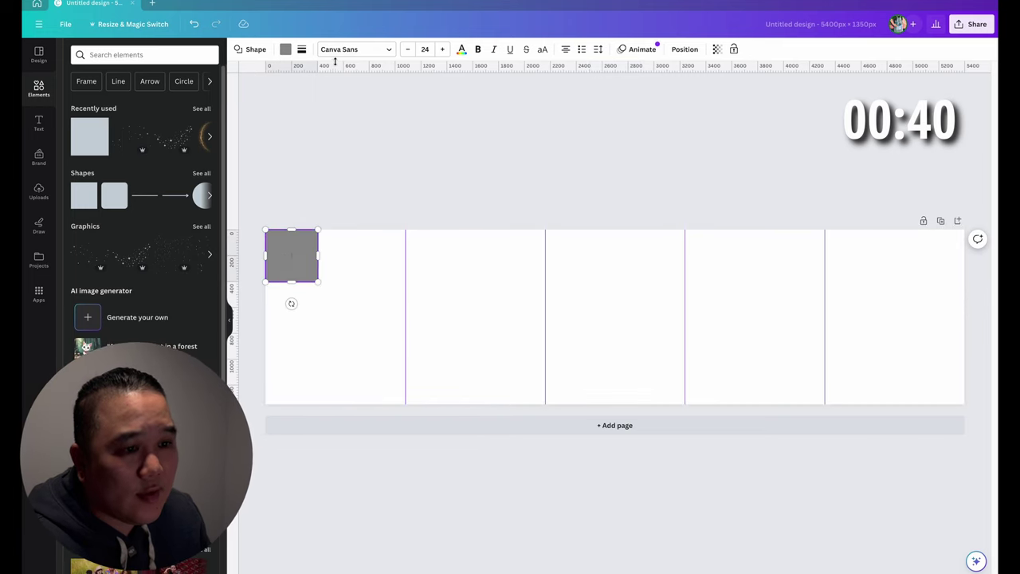
pyautogui.moveTo(334, 66)
pyautogui.mouseDown()
pyautogui.moveTo(319, 319)
pyautogui.moveTo(337, 358)
pyautogui.mouseUp()
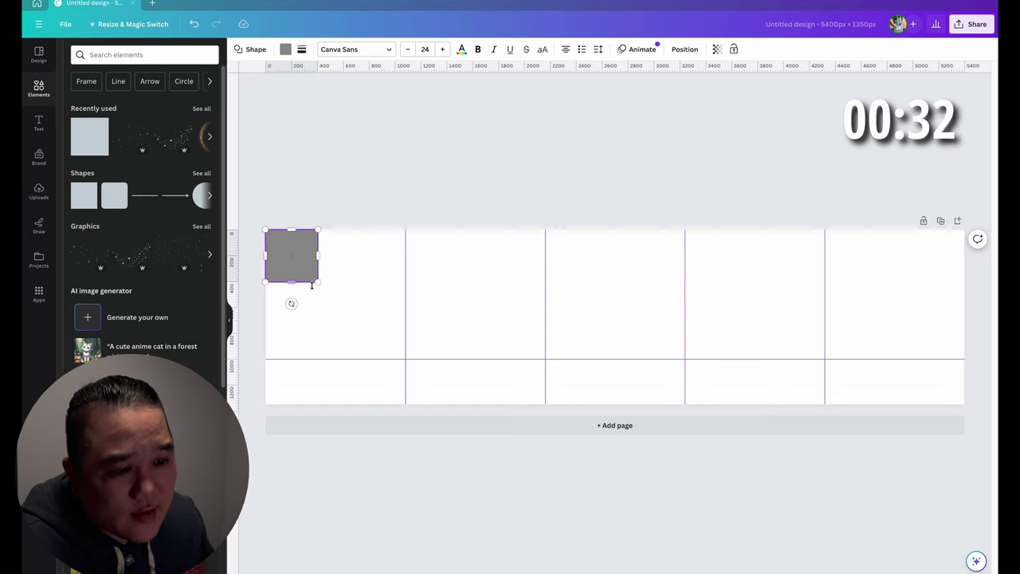
pyautogui.moveTo(291, 281); pyautogui.dragTo(297, 358)
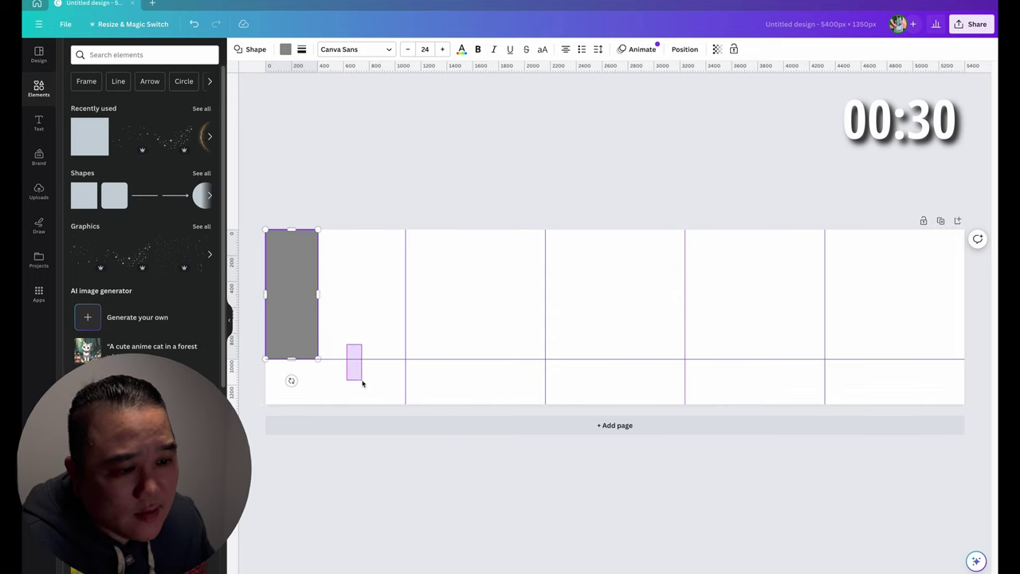
# - Centre the grey rectangle vertically to set horizontal guides at about 175 px and 1175 px along its edges, and delete the rectangle
pyautogui.moveTo(281, 276); pyautogui.dragTo(281, 301)
pyautogui.moveTo(335, 69); pyautogui.dragTo(356, 380)
pyautogui.press('Delete')
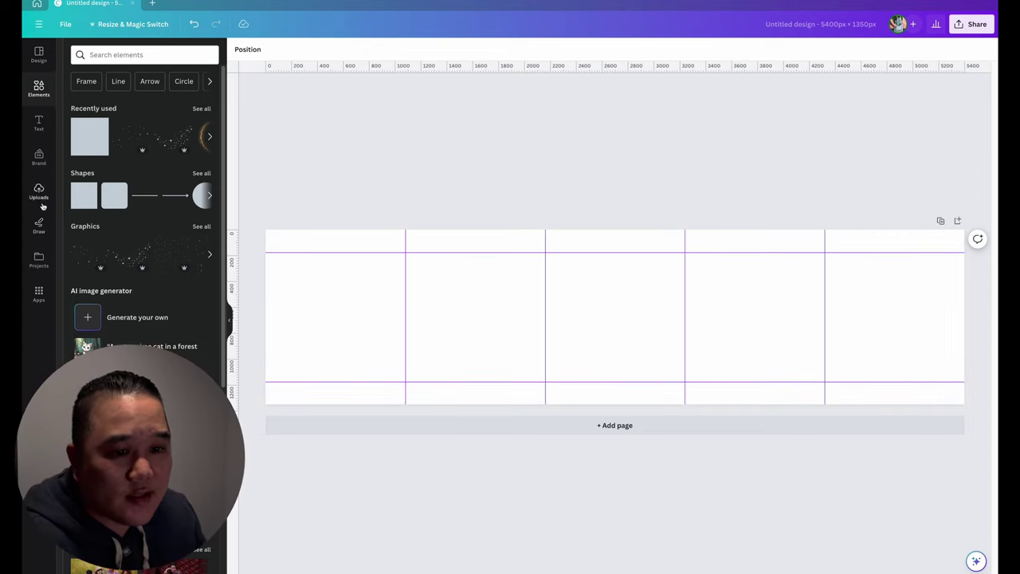
# - Insert the "cold, smooth & tasty." text combination and place one copy in each of the five columns
pyautogui.click(40, 121)
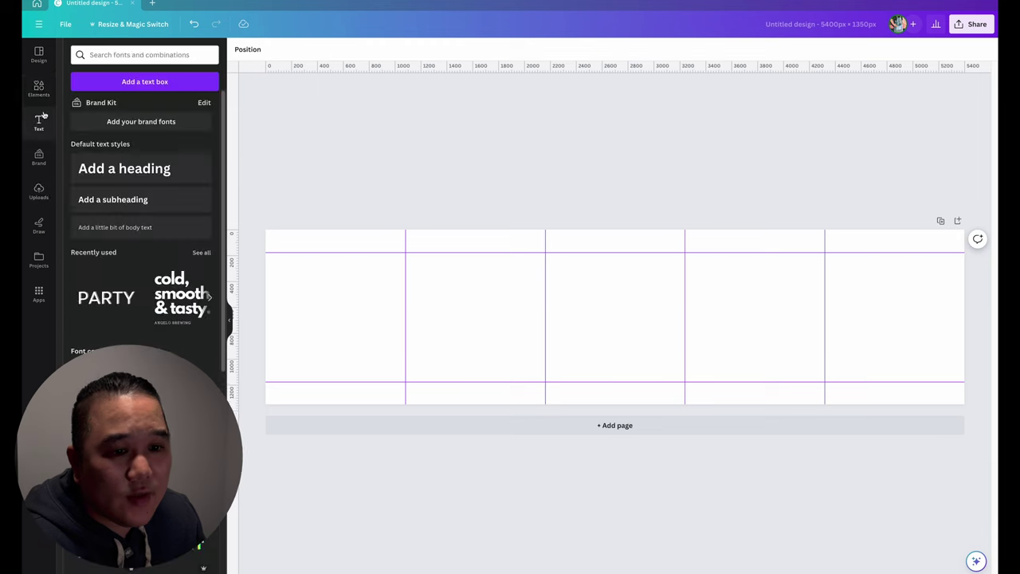
pyautogui.click(180, 306)
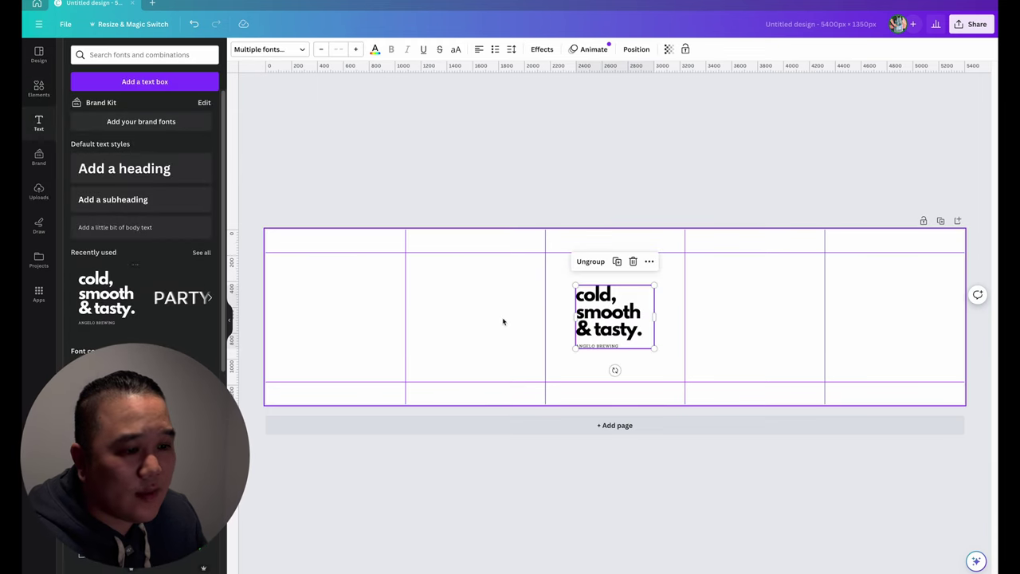
pyautogui.click(620, 325)
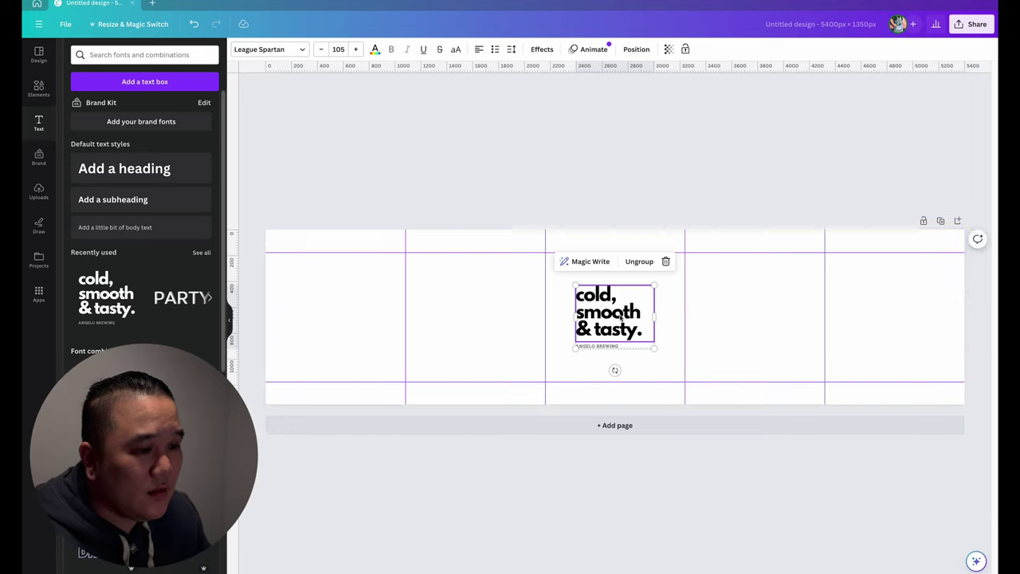
pyautogui.moveTo(620, 317); pyautogui.dragTo(332, 321)
# - Replace the first column's heading with "Trick n Tips" and its small caption with "INSTAGRAM"
pyautogui.doubleClick(332, 318)
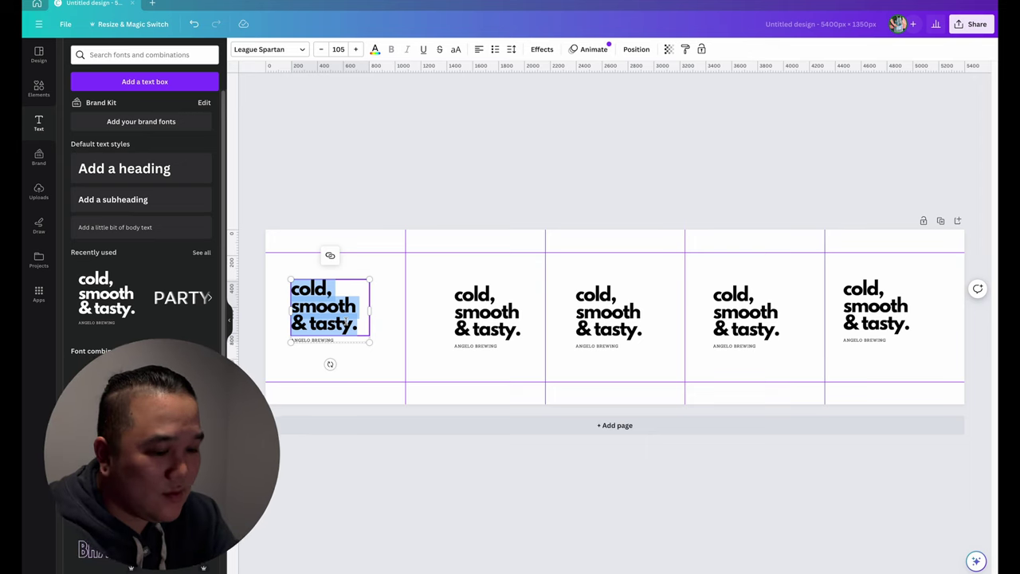
pyautogui.write('Trick n')
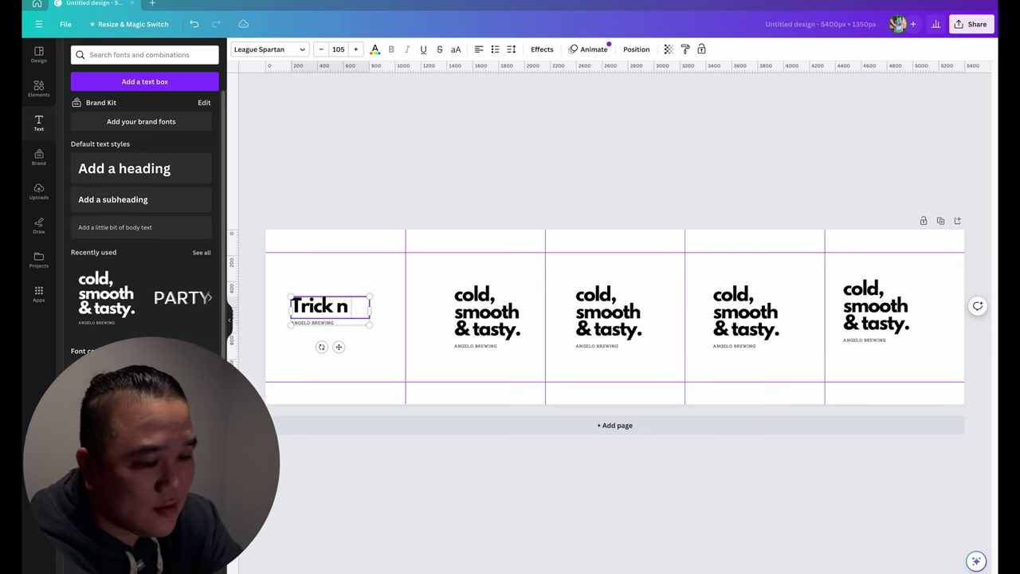
pyautogui.write(' Tips')
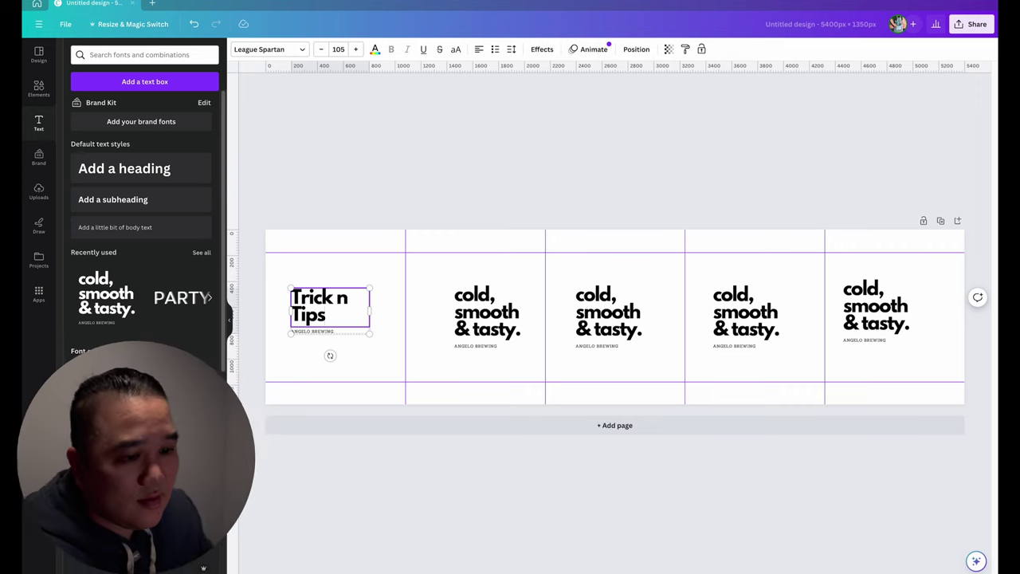
pyautogui.doubleClick(343, 331)
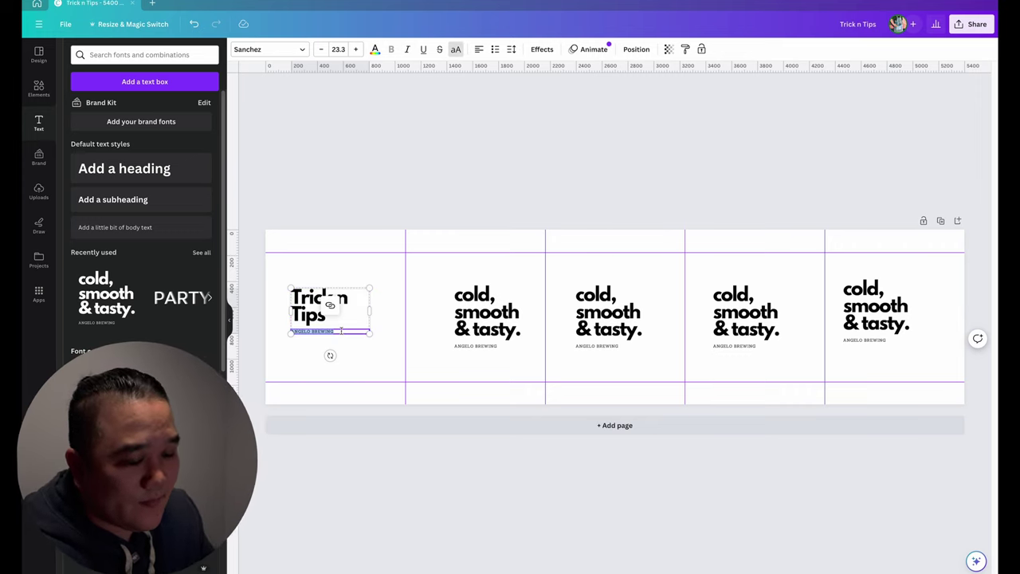
pyautogui.press('BackSpace')
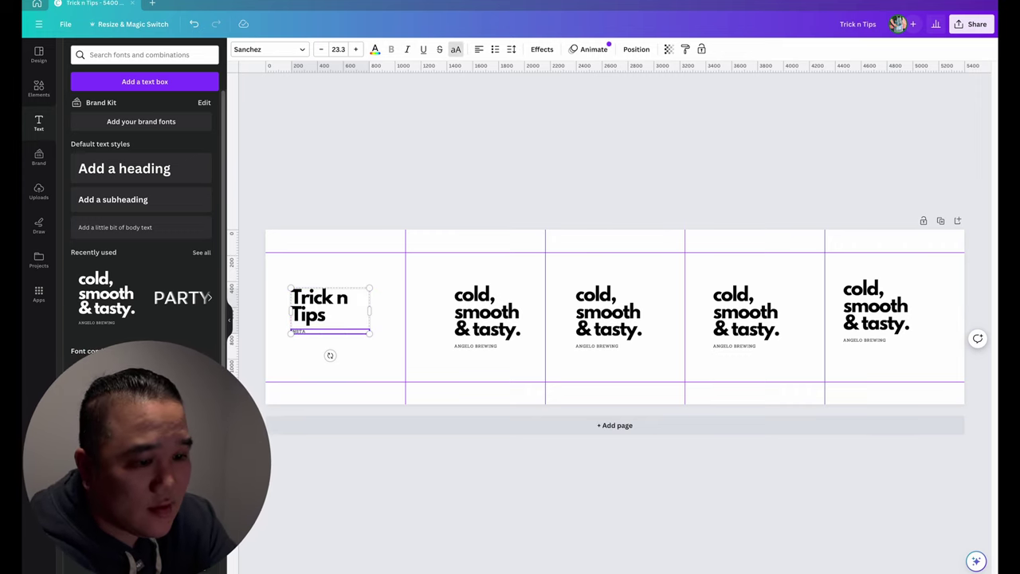
# - Replace the second column's heading with "Tip No.1"
pyautogui.doubleClick(495, 324)
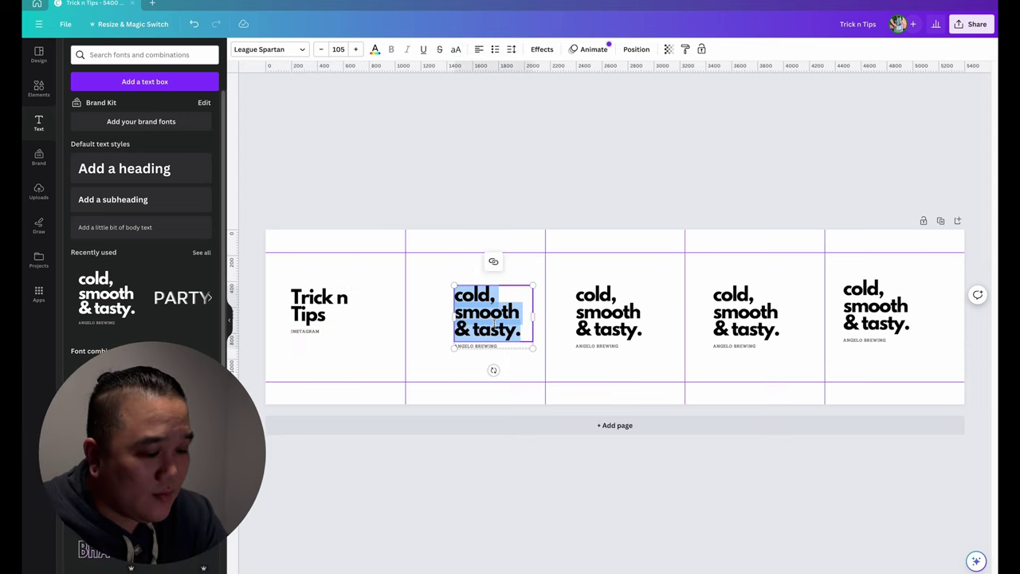
pyautogui.write('Tip N')
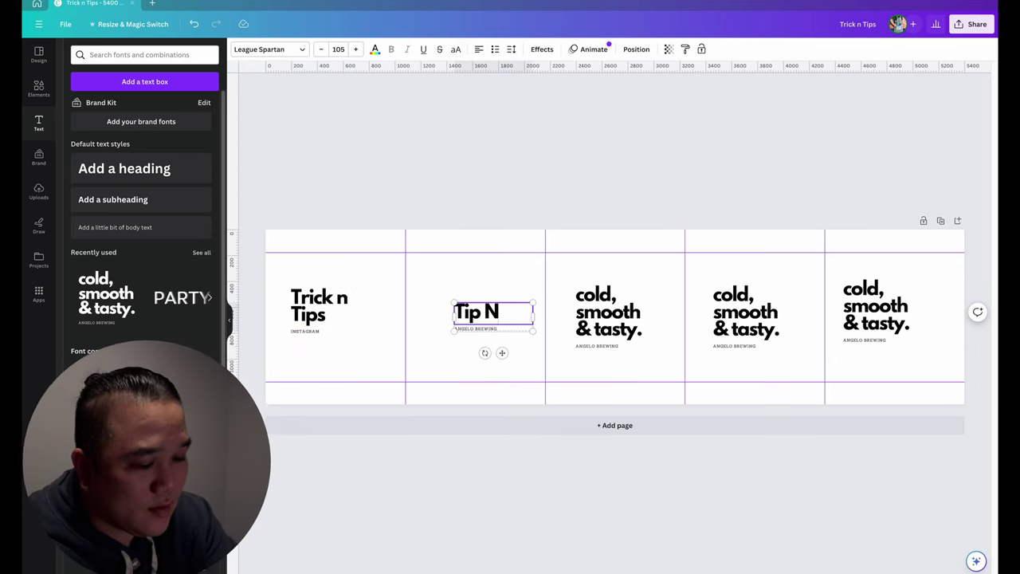
pyautogui.write('o.1')
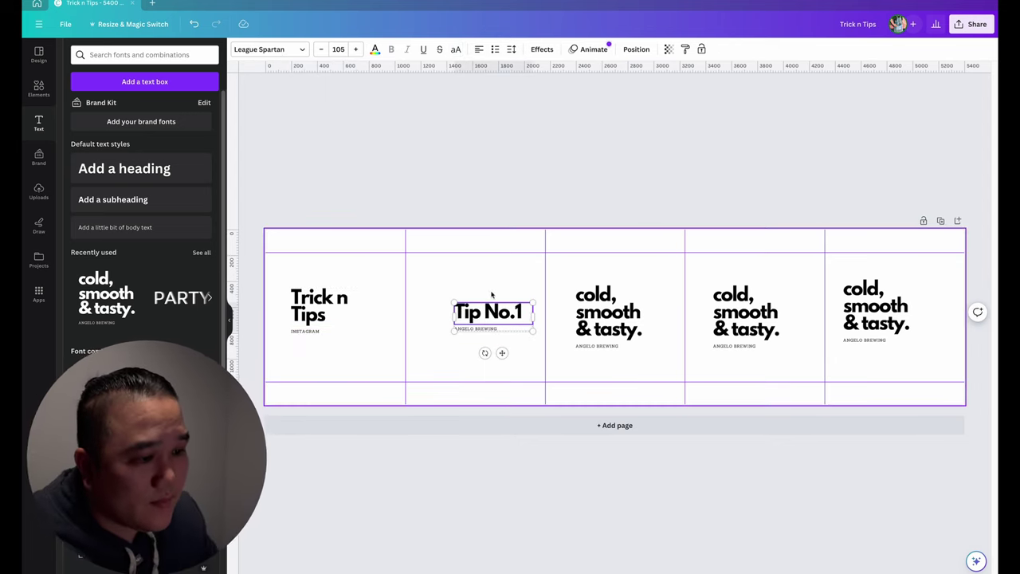
# - Replace the third column's heading with "Tip No.2"
pyautogui.click(599, 297)
pyautogui.click(599, 297)
pyautogui.write('Tip')
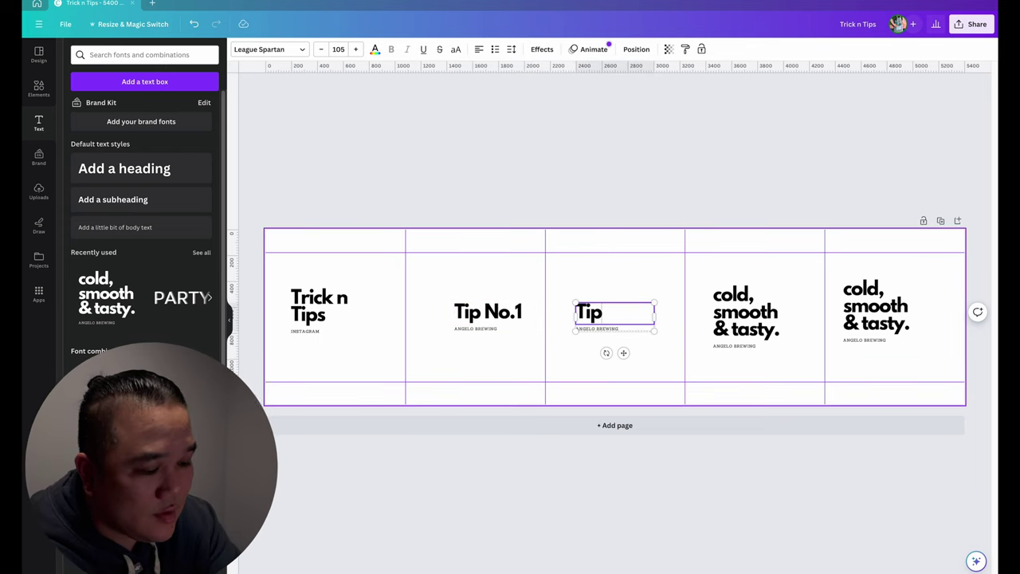
pyautogui.write(' No2')
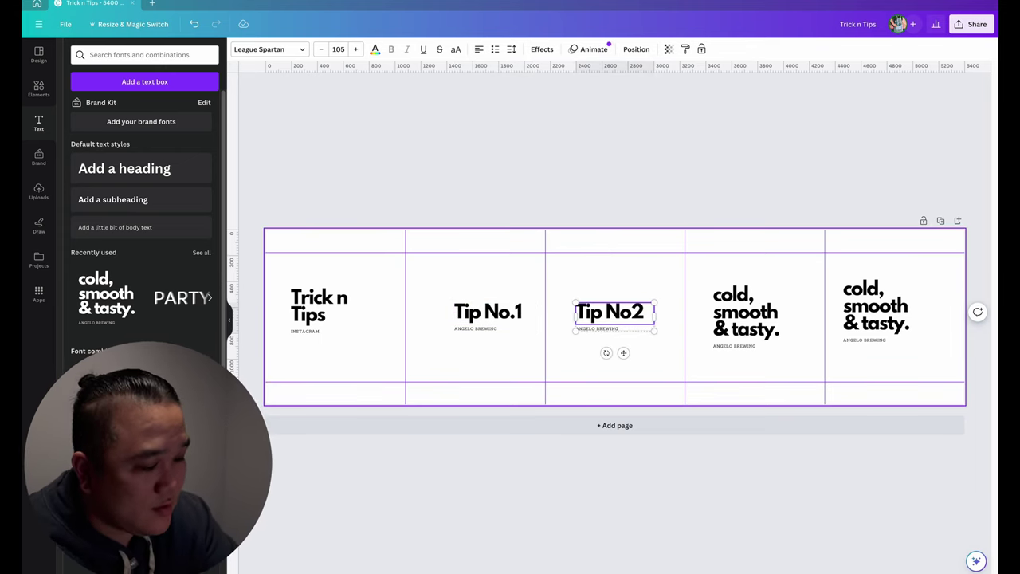
pyautogui.press('BackSpace')
pyautogui.write('.2')
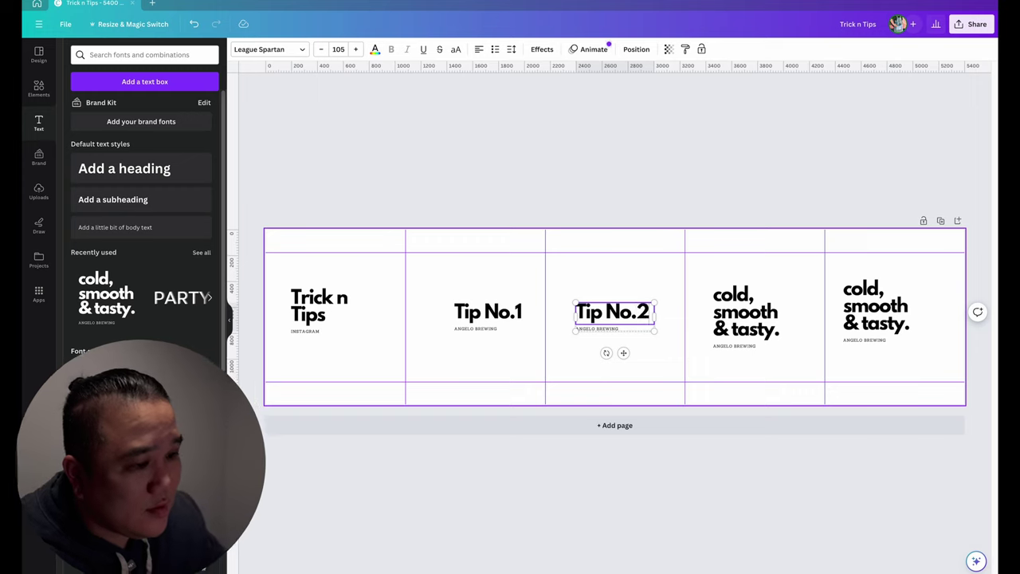
# - Replace the fourth column's heading with "Tip.3"
pyautogui.click(749, 310)
pyautogui.click(750, 310)
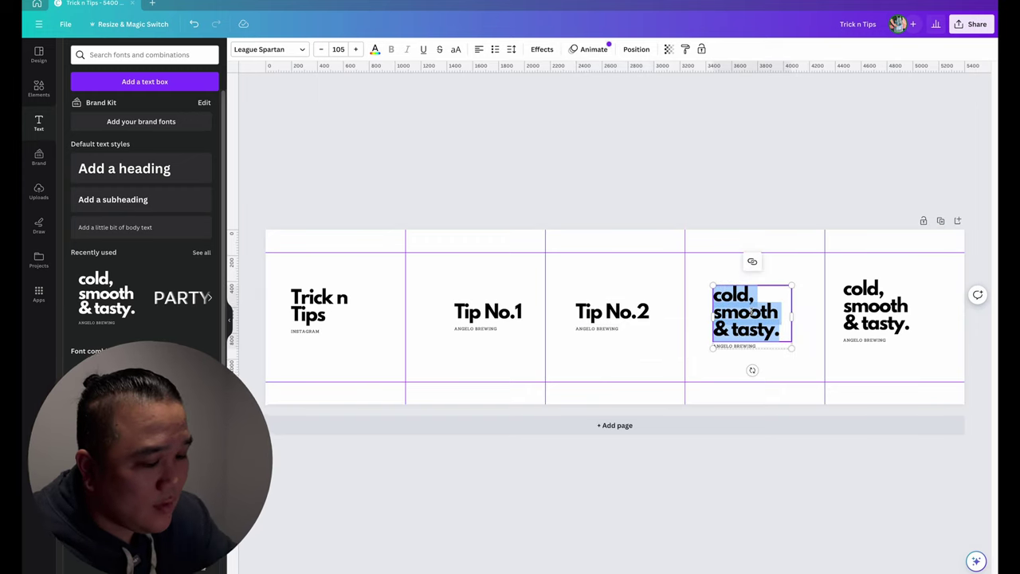
pyautogui.write('Tip.3')
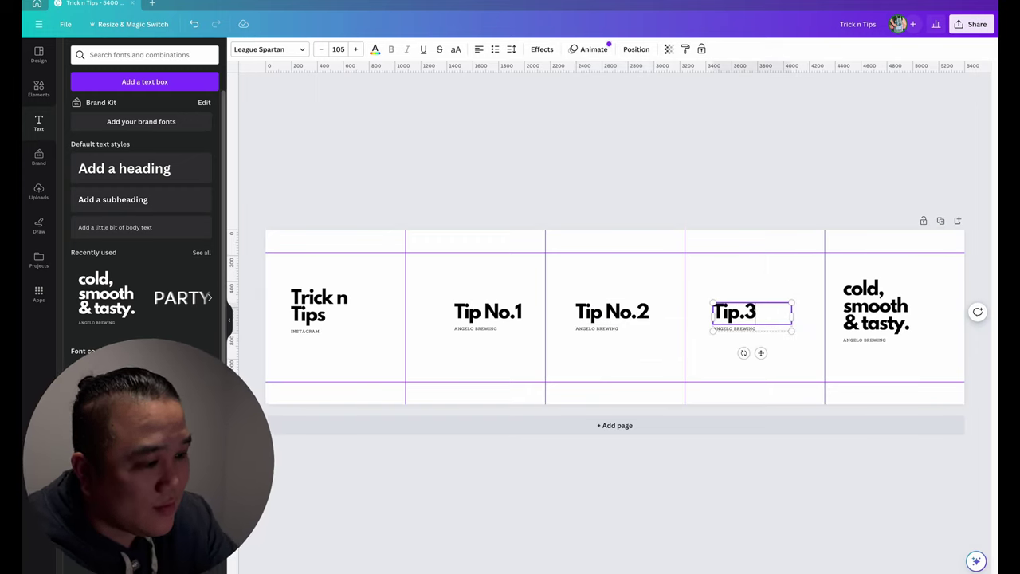
# - Replace the fifth column's heading with "Tip.4" and set columns two to five's captions to "XYZ", "ABC", "123" and "Make sure you subscribe"
pyautogui.click(874, 311)
pyautogui.click(873, 310)
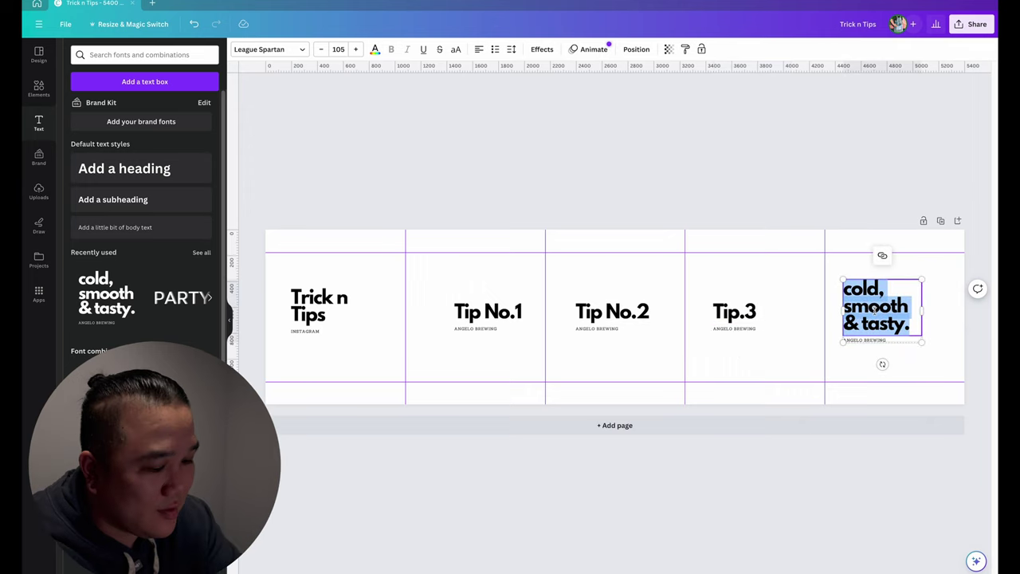
pyautogui.write('Tip.')
pyautogui.write('4')
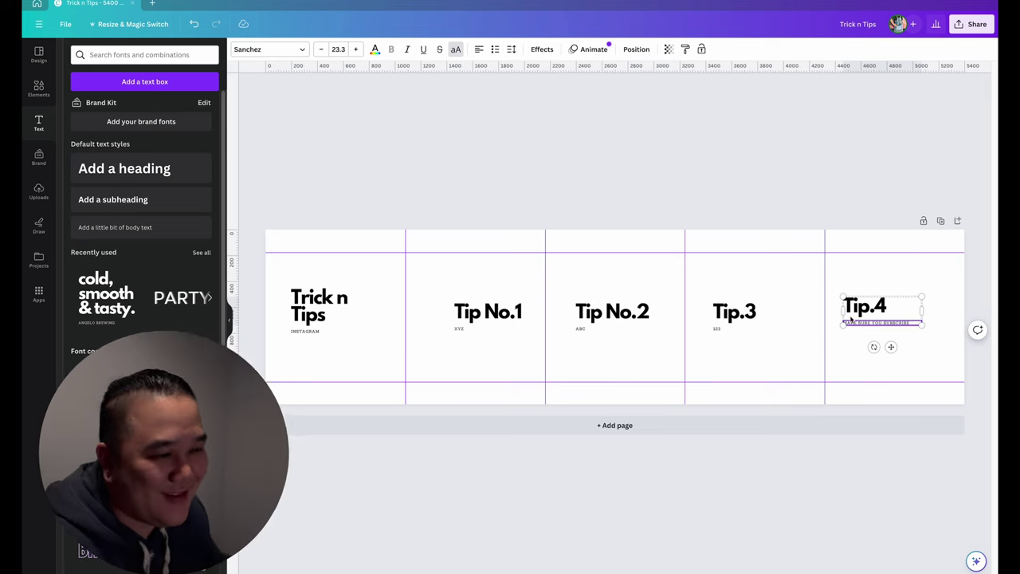
pyautogui.click(383, 355)
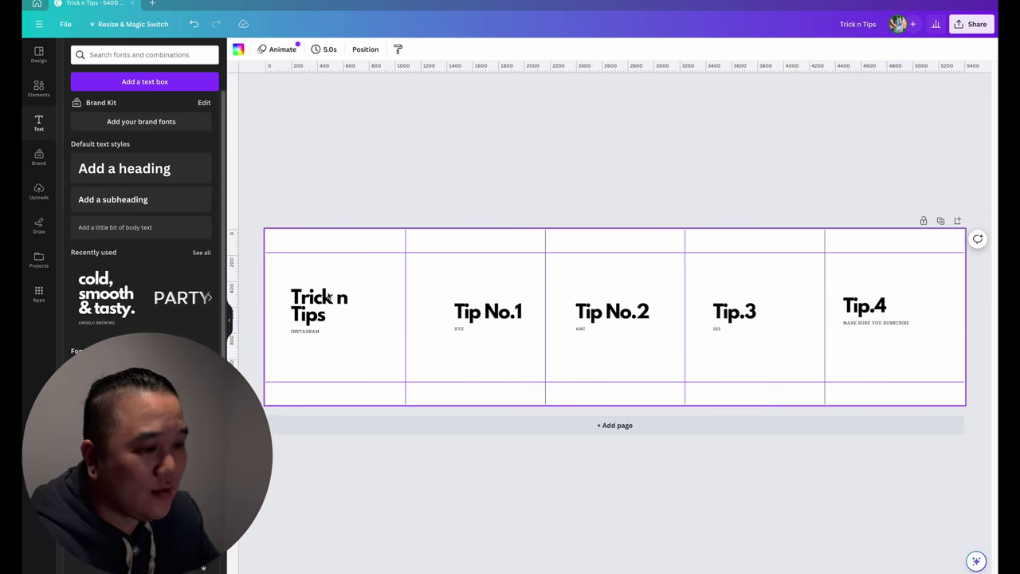
# - Insert the recently used scattered-stars graphic and enlarge it from the page's left edge across the first panels
pyautogui.click(39, 88)
pyautogui.click(133, 137)
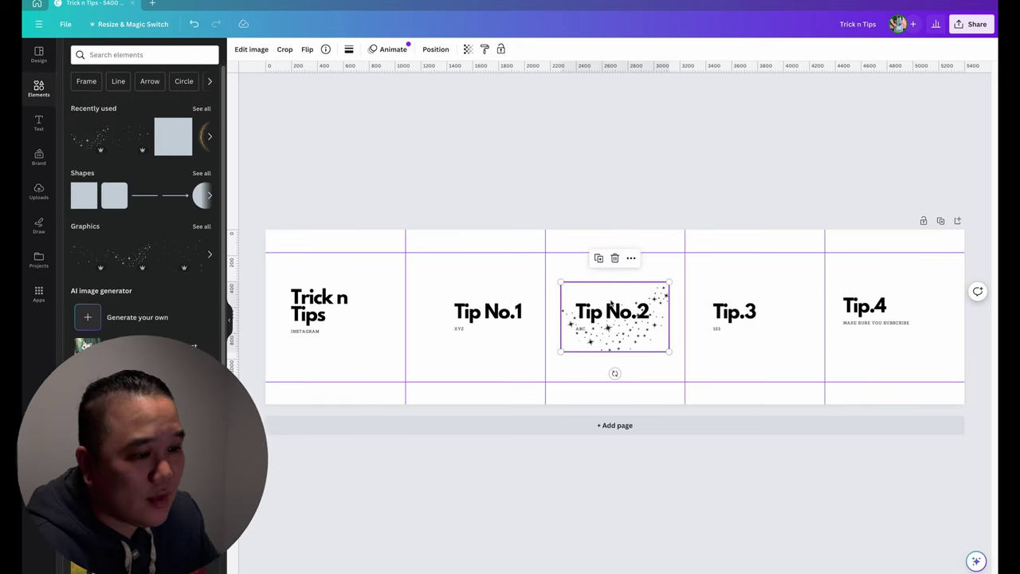
pyautogui.moveTo(611, 307); pyautogui.dragTo(318, 407)
pyautogui.moveTo(373, 347); pyautogui.dragTo(713, 225)
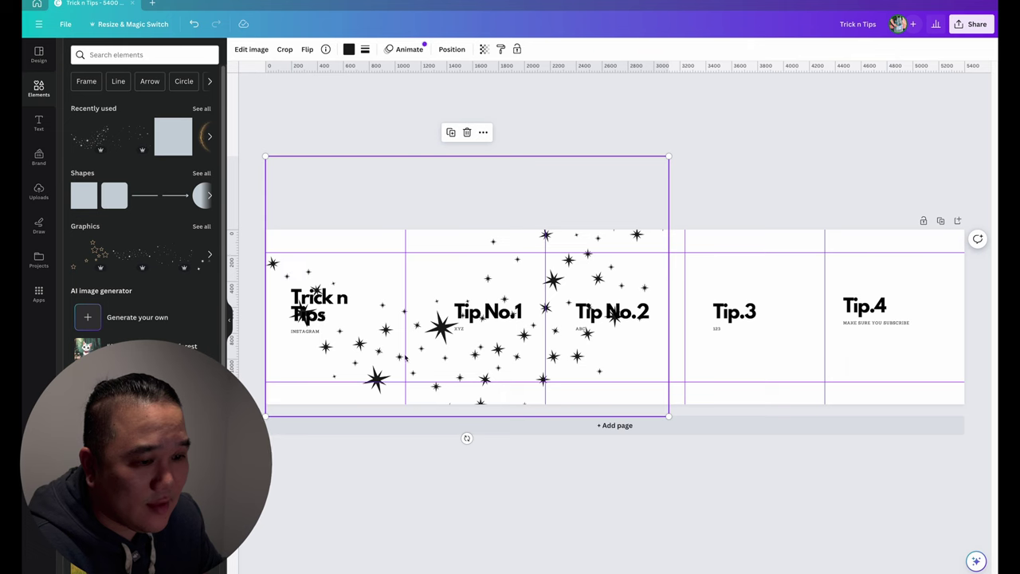
# - Move the first two headings up and "Tip No.2" down, and shift the stars graphic left to clear the text
pyautogui.click(363, 301)
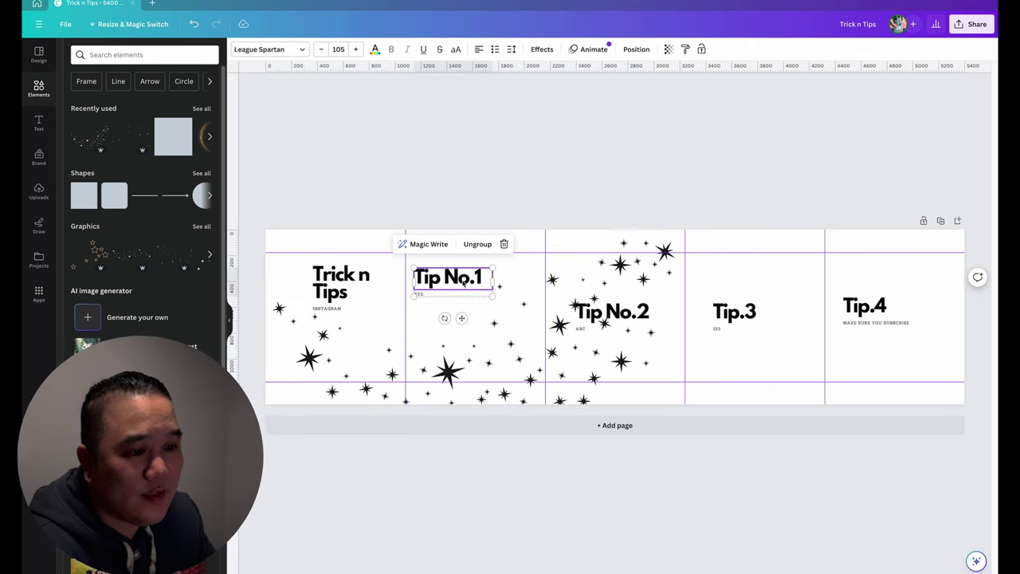
pyautogui.moveTo(616, 315); pyautogui.dragTo(637, 375)
pyautogui.click(638, 357)
pyautogui.moveTo(556, 391); pyautogui.dragTo(490, 388)
pyautogui.click(637, 327)
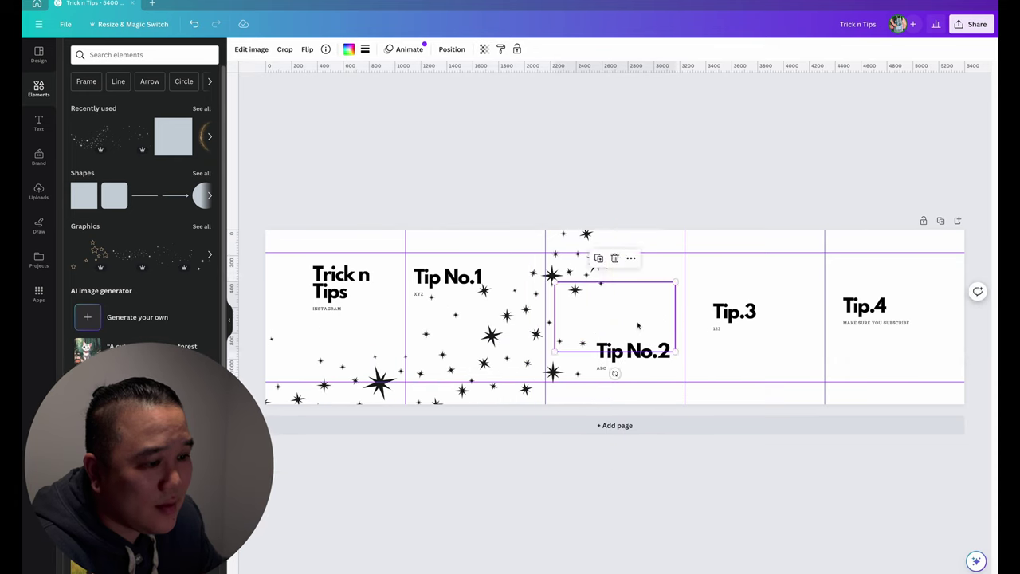
pyautogui.moveTo(637, 326); pyautogui.dragTo(657, 313)
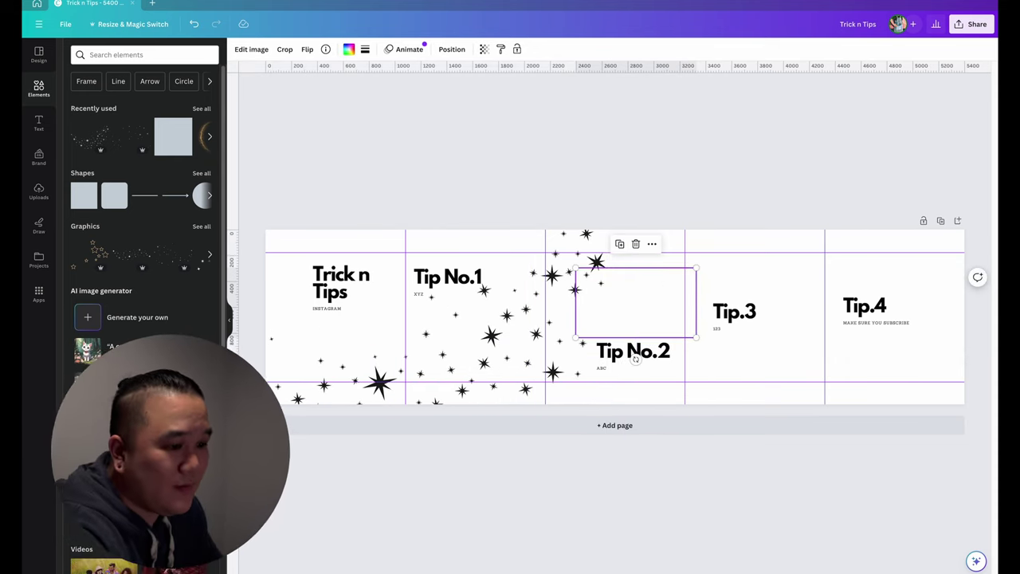
pyautogui.press('Delete')
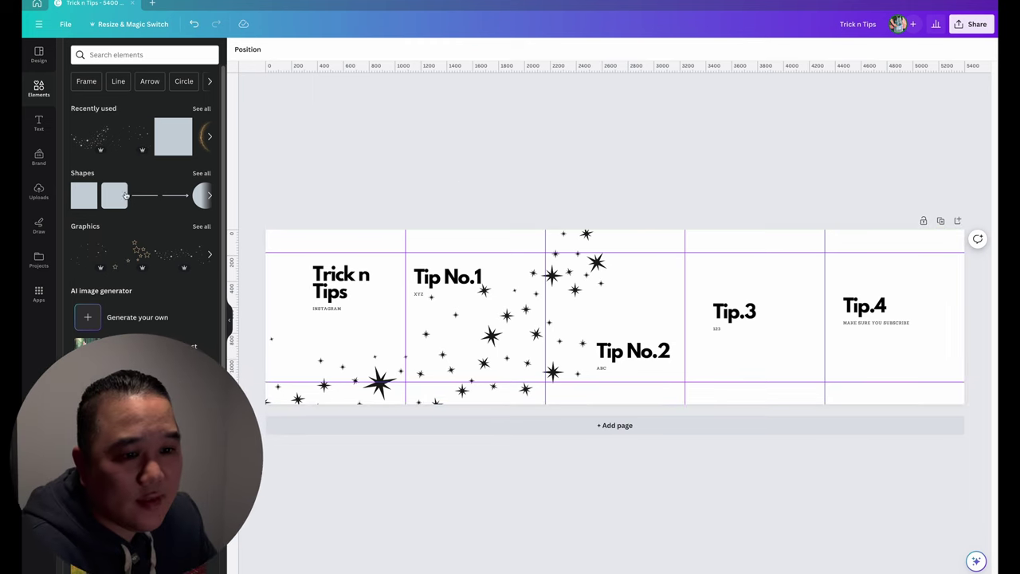
# - Insert a second scattered-stars graphic, turn it roughly upside down and enlarge it to span about two panels
pyautogui.click(102, 137)
pyautogui.moveTo(630, 320); pyautogui.dragTo(838, 357)
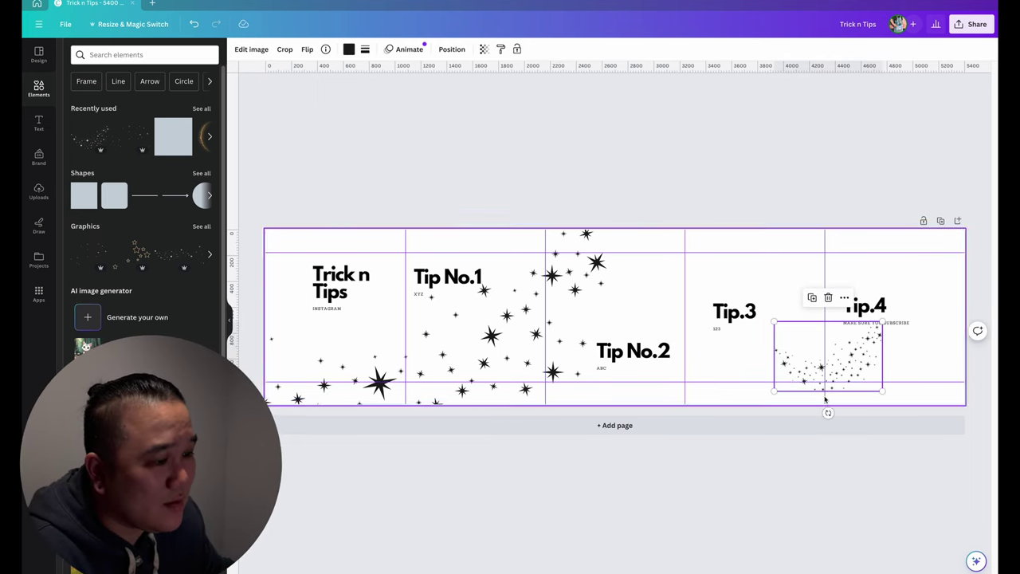
pyautogui.moveTo(826, 412); pyautogui.dragTo(793, 238)
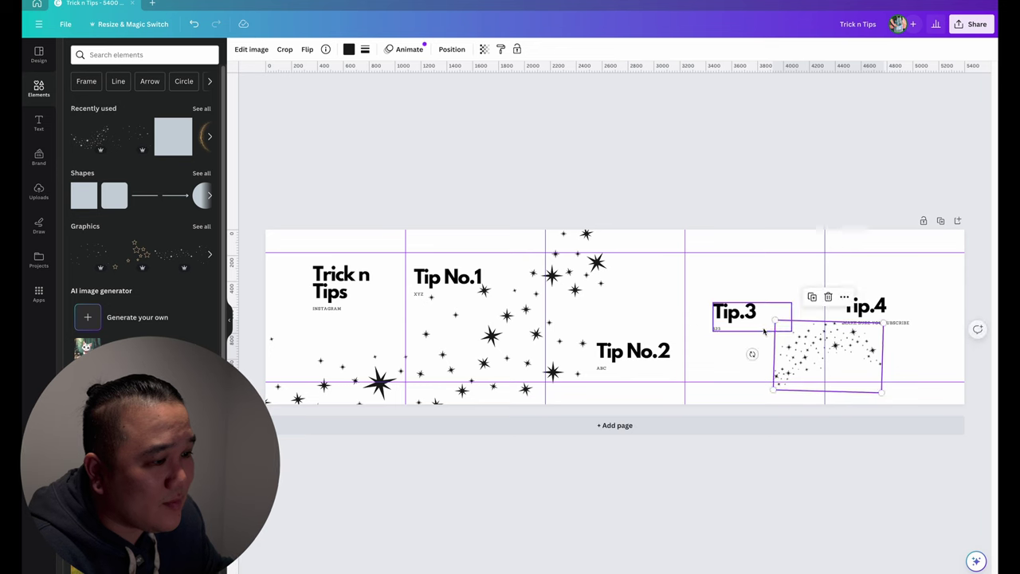
pyautogui.moveTo(770, 329); pyautogui.dragTo(575, 211)
# - Move "Tip.3" to the upper left of its panel and "Tip.4" to the lower part of its own, and fit the stars over the last two panels
pyautogui.moveTo(720, 275); pyautogui.dragTo(840, 325)
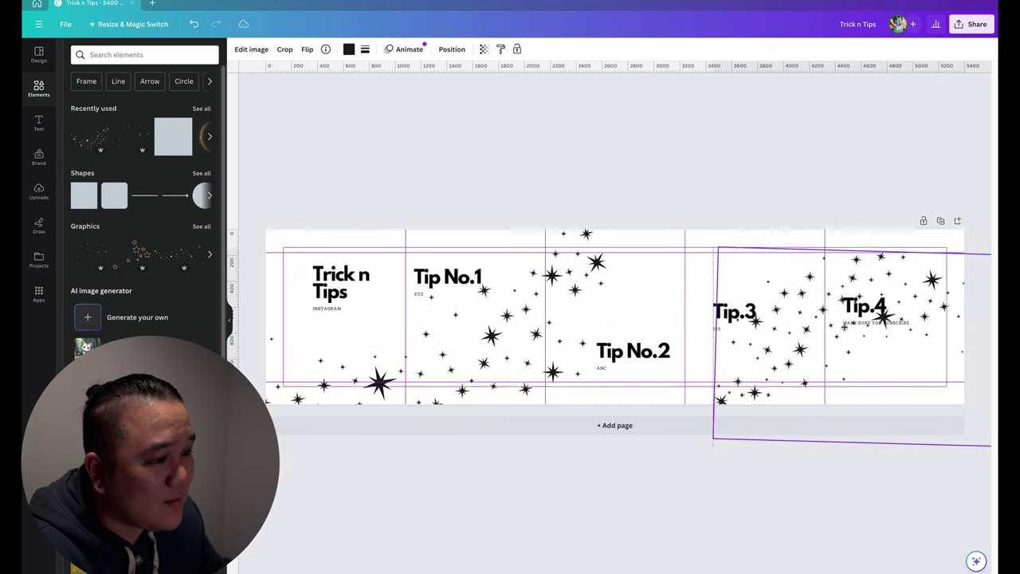
pyautogui.moveTo(746, 312); pyautogui.dragTo(829, 381)
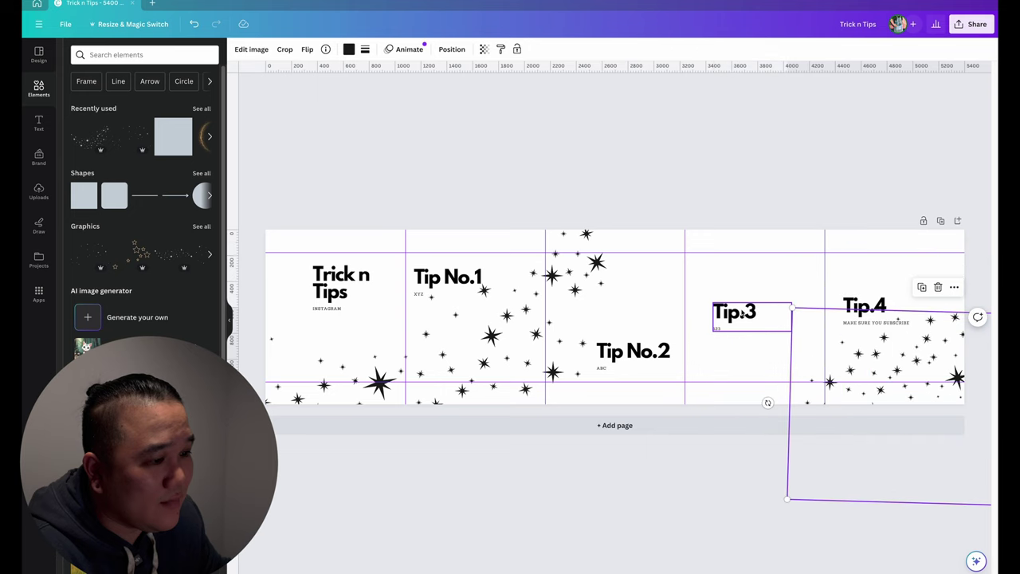
pyautogui.moveTo(734, 311); pyautogui.dragTo(711, 270)
pyautogui.moveTo(888, 320); pyautogui.dragTo(777, 333)
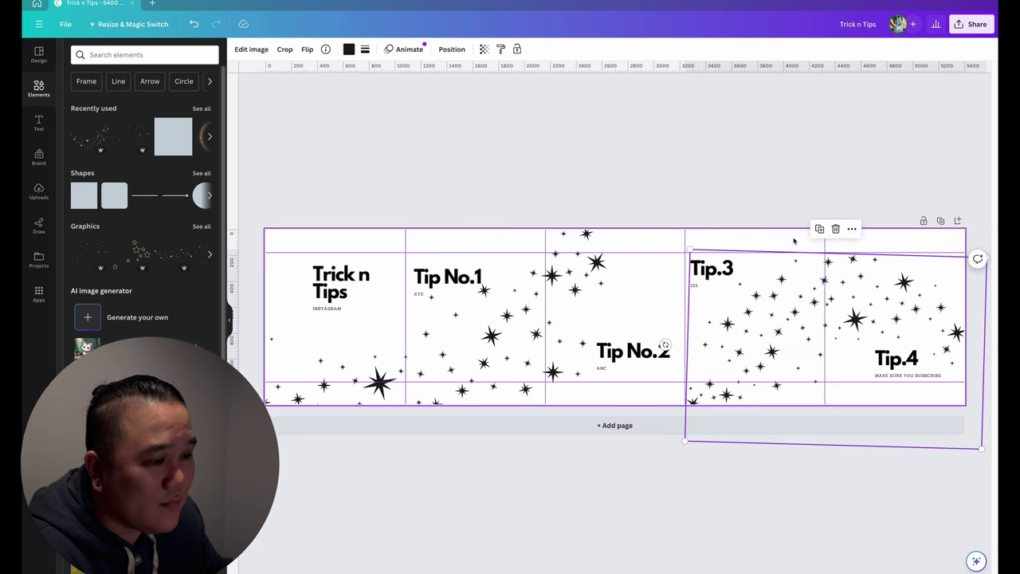
# - Add a second page and cover it completely with the uploaded landscape photo of the yellow sports car, adjusting its crop
pyautogui.hotkey('ctrl', 'Return')
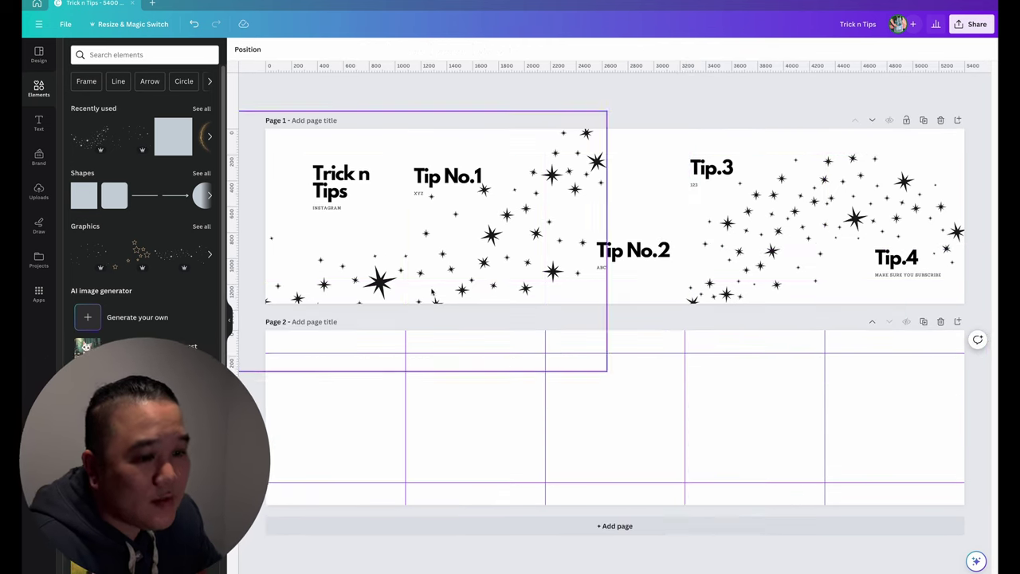
pyautogui.click(621, 443)
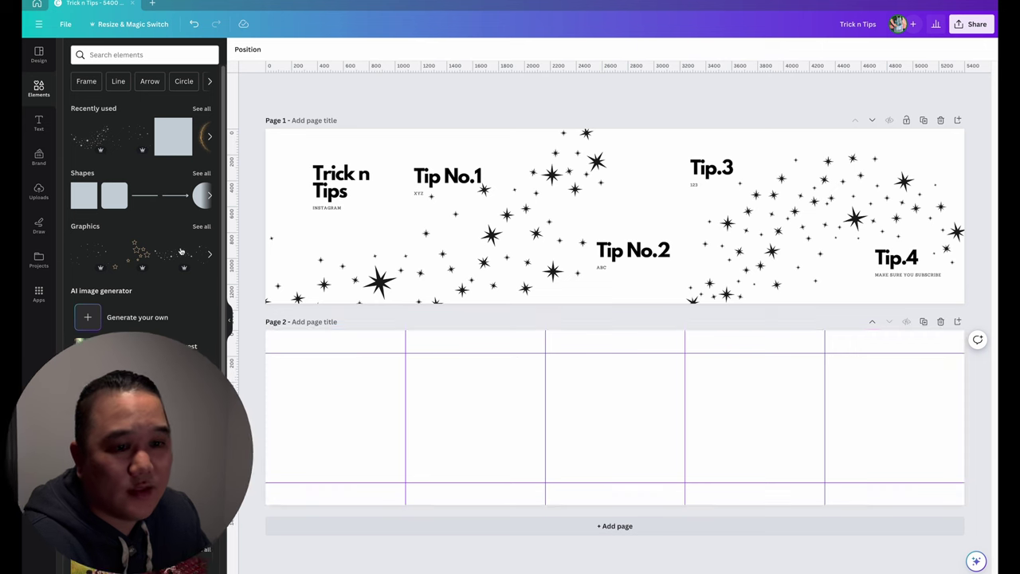
pyautogui.click(38, 192)
pyautogui.moveTo(204, 149); pyautogui.dragTo(380, 438)
pyautogui.moveTo(615, 463); pyautogui.dragTo(615, 504)
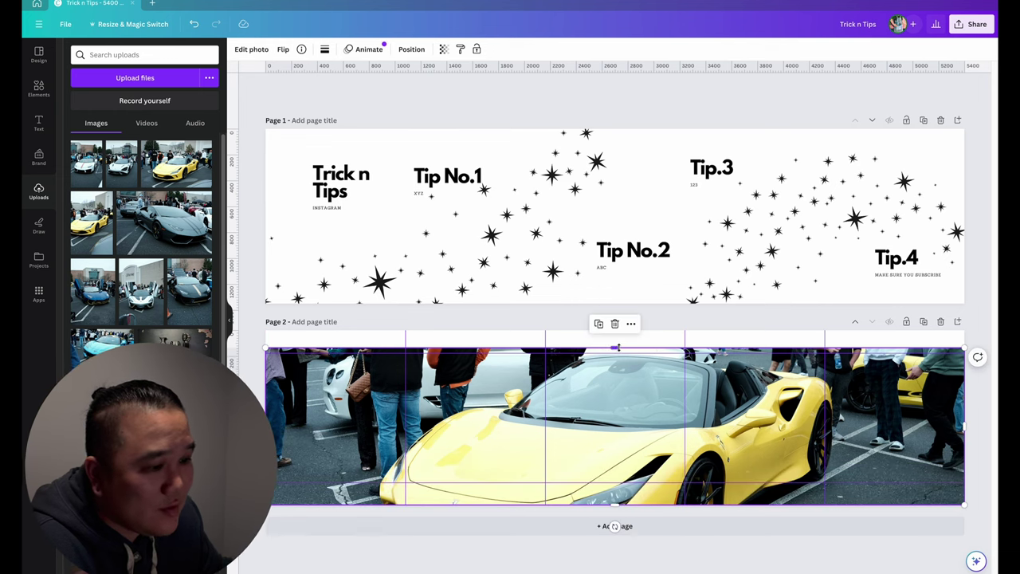
pyautogui.moveTo(614, 347); pyautogui.dragTo(614, 330)
pyautogui.doubleClick(633, 415)
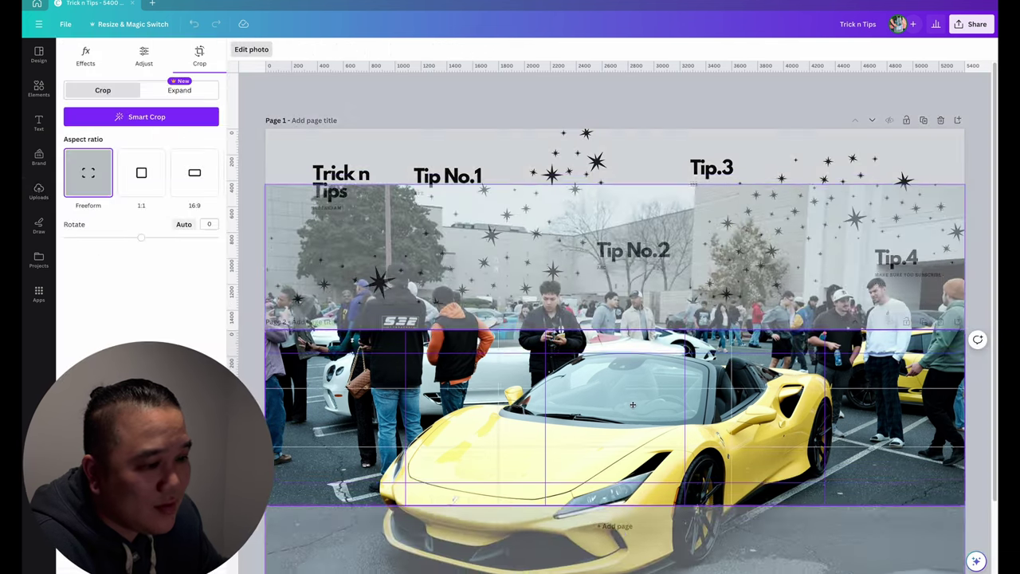
pyautogui.click(256, 363)
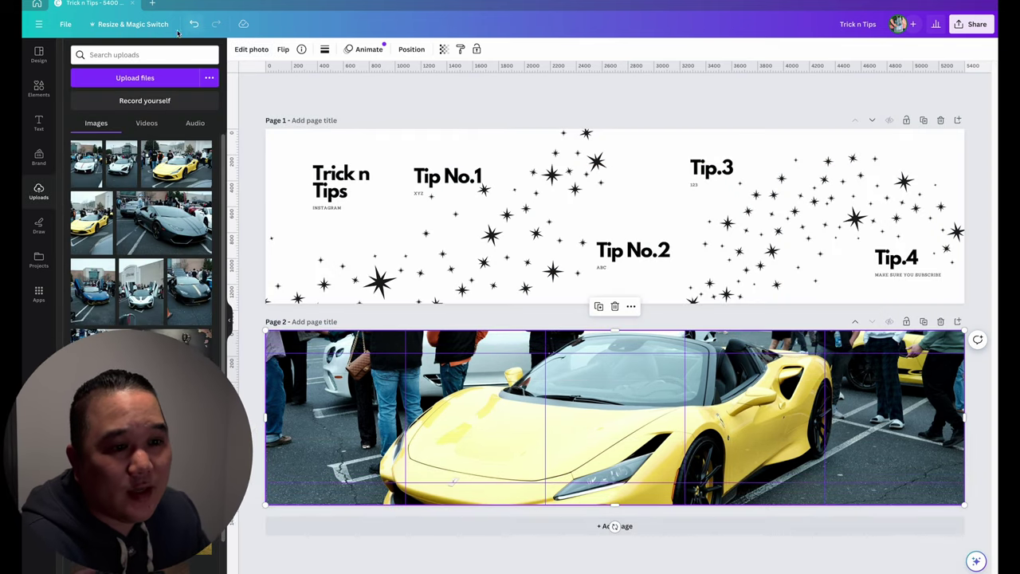
# - Blur the whole yellow car background photo at an intensity of 57
pyautogui.click(254, 50)
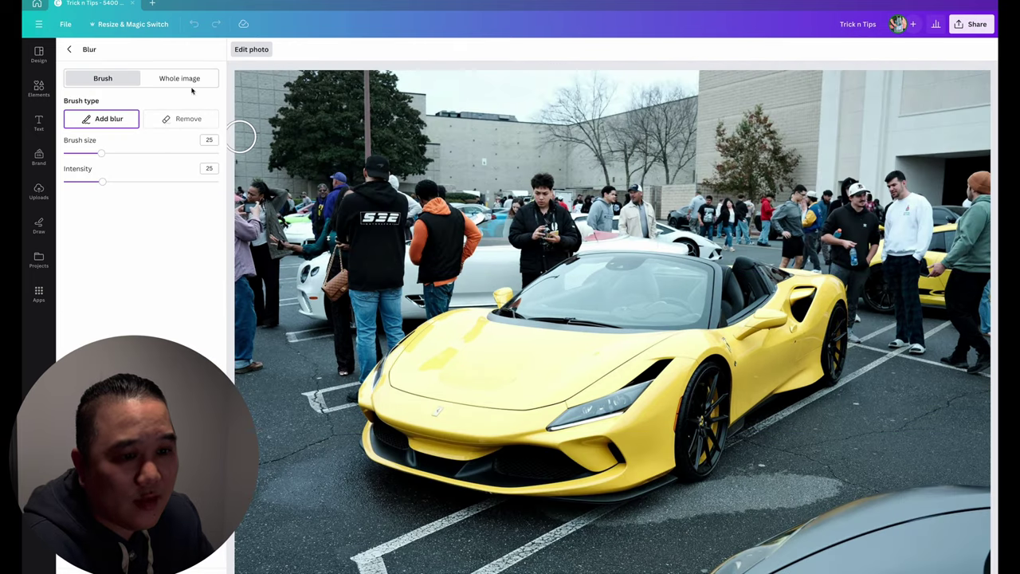
pyautogui.click(183, 79)
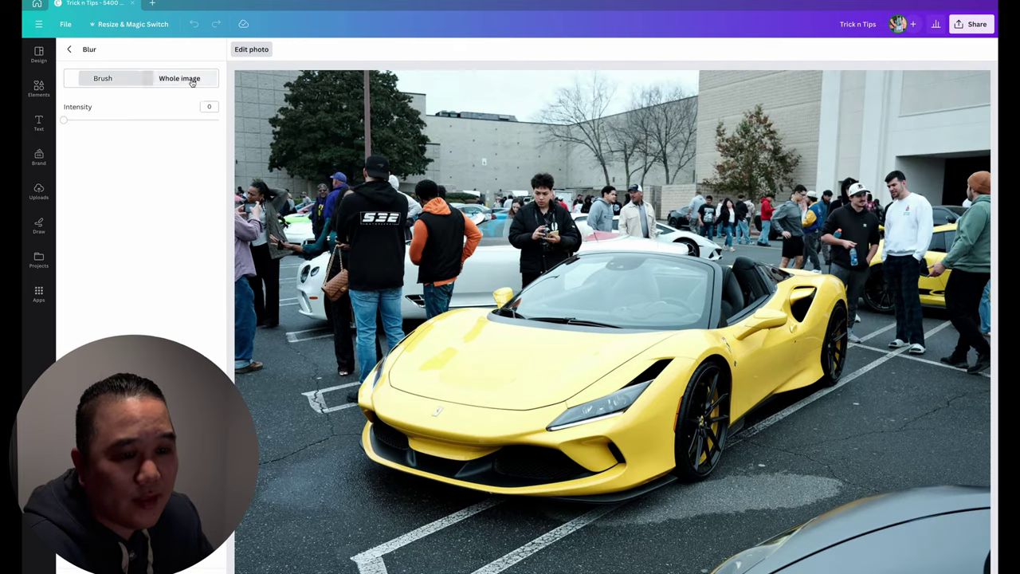
pyautogui.click(152, 120)
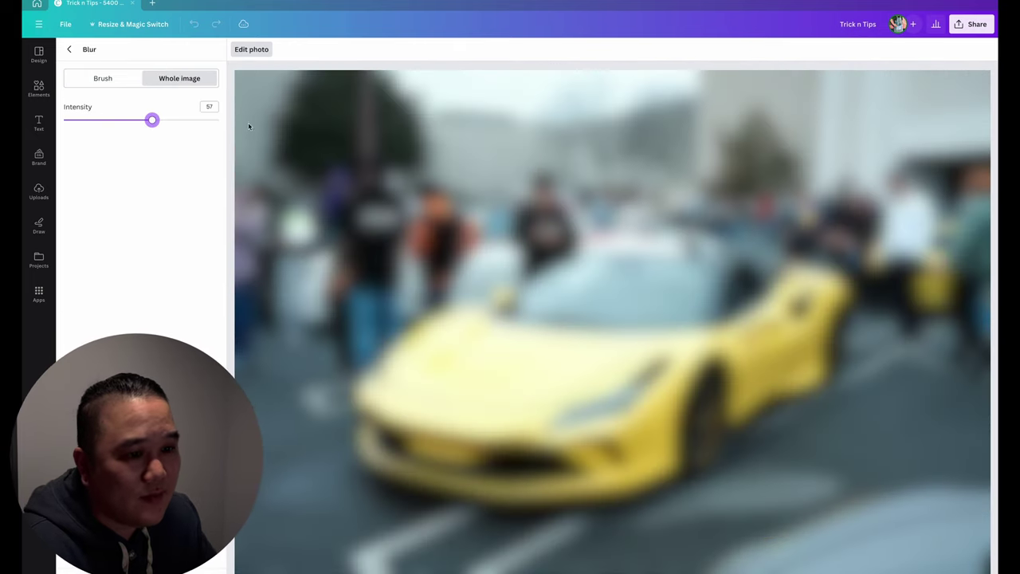
pyautogui.click(69, 50)
# - Insert the uploaded blue sports car photo on page 2 and resize it to fill the first panel
pyautogui.click(38, 191)
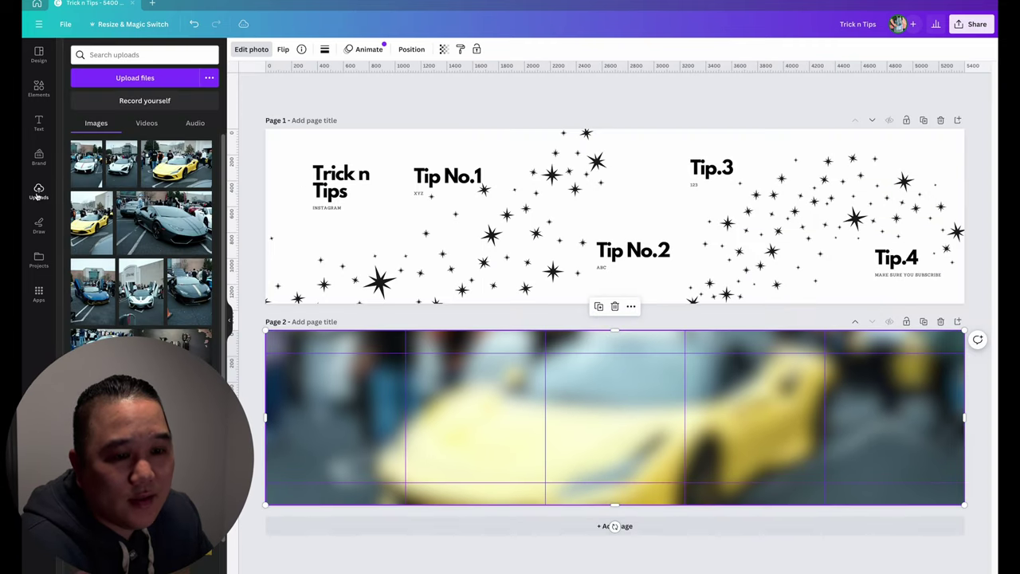
pyautogui.click(94, 299)
pyautogui.moveTo(615, 423); pyautogui.dragTo(305, 409)
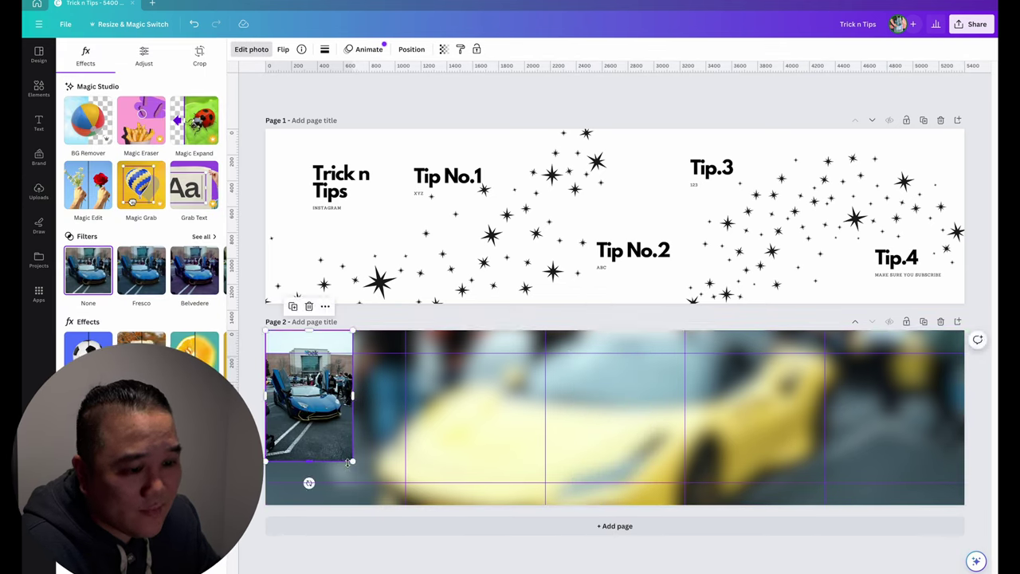
pyautogui.moveTo(351, 462); pyautogui.dragTo(384, 504)
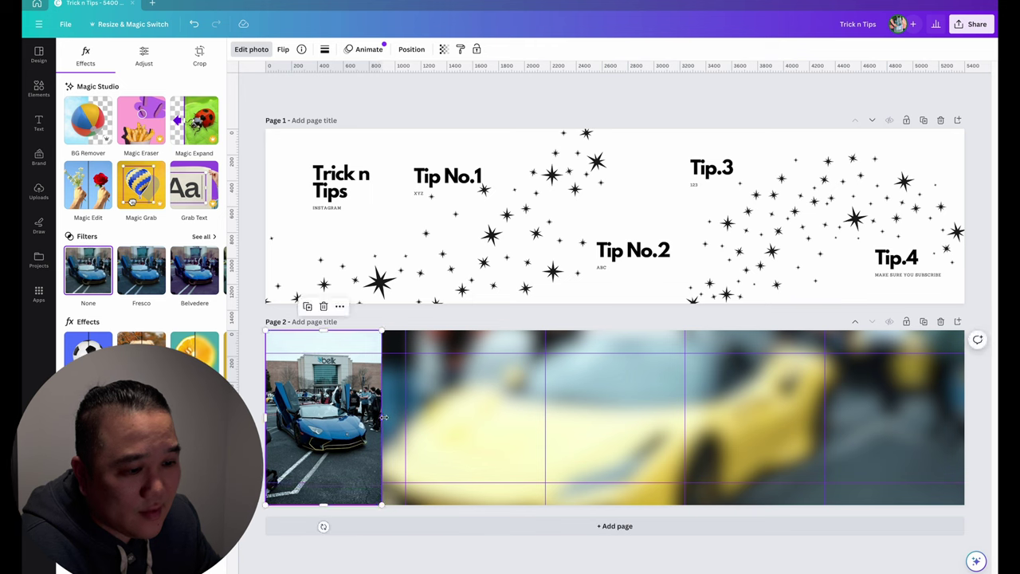
pyautogui.moveTo(387, 419); pyautogui.dragTo(406, 423)
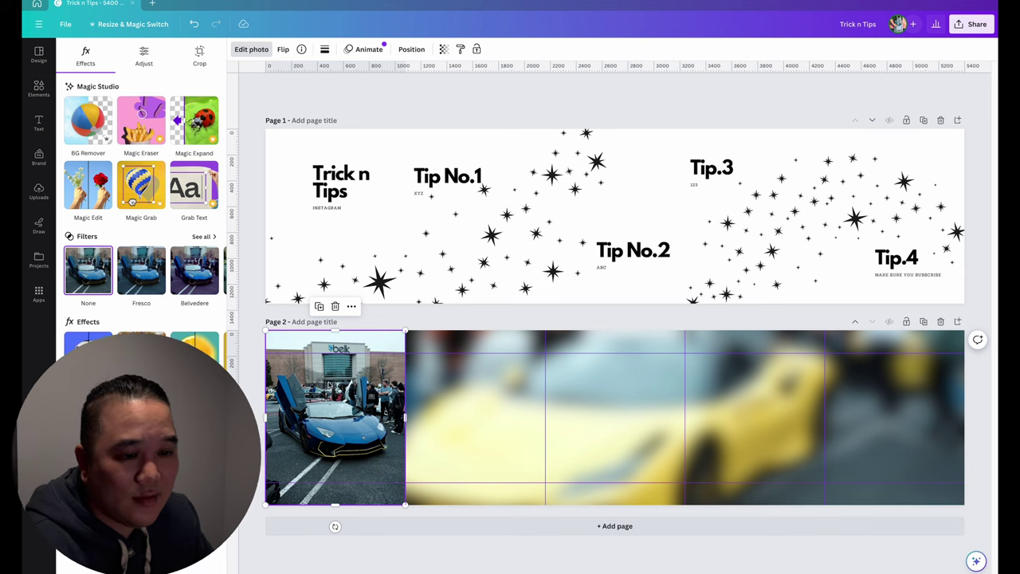
# - Add a white heading reading "Cars n Coffee" across the lower part of the blue car photo
pyautogui.press('t')
pyautogui.moveTo(622, 450); pyautogui.dragTo(294, 518)
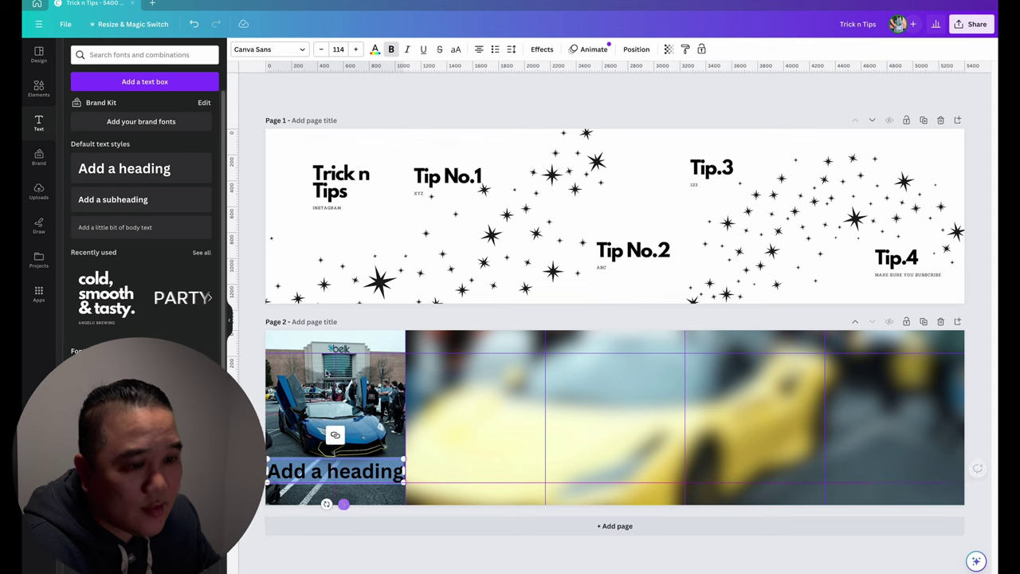
pyautogui.click(376, 49)
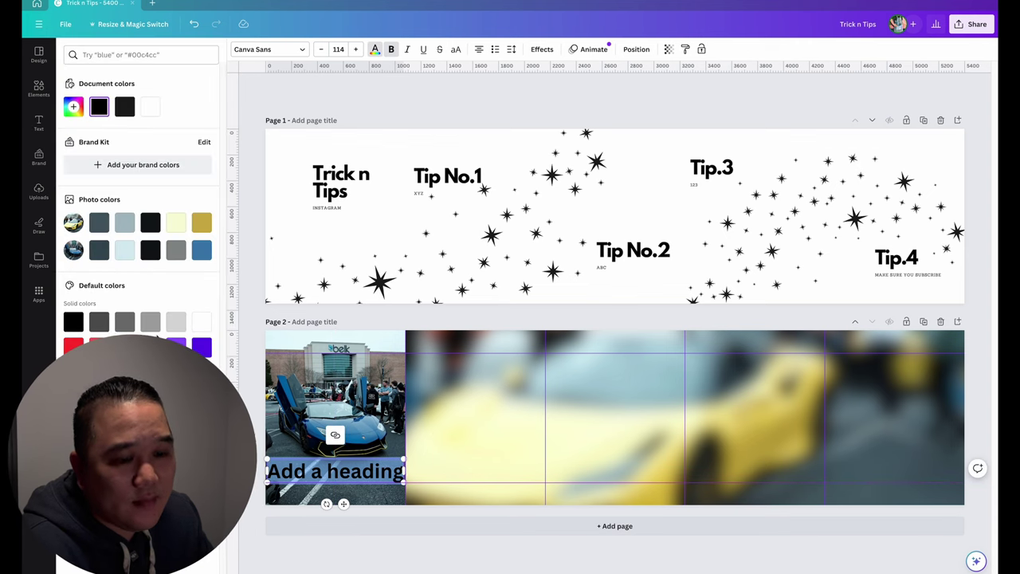
pyautogui.click(209, 322)
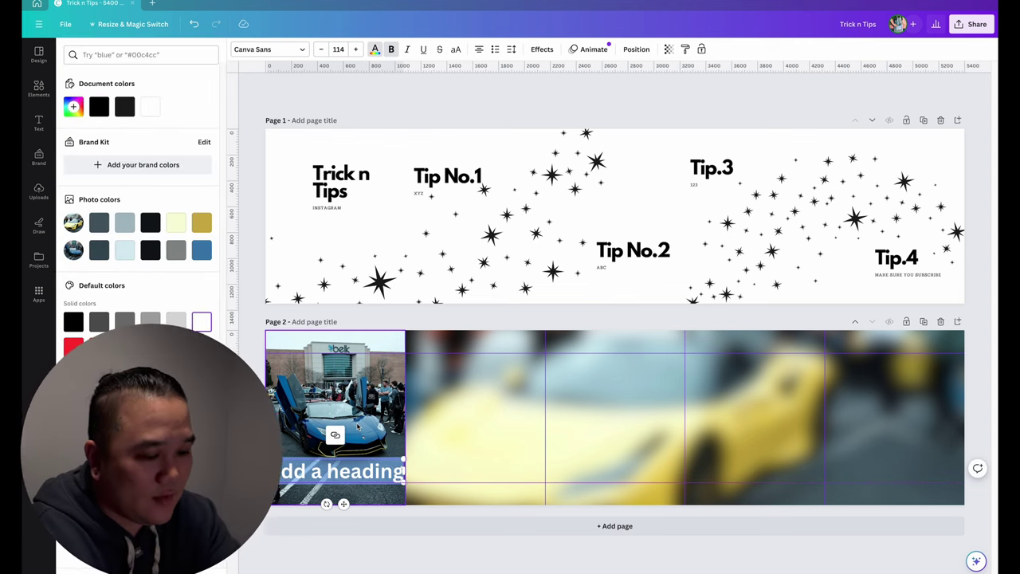
pyautogui.write('Cars n')
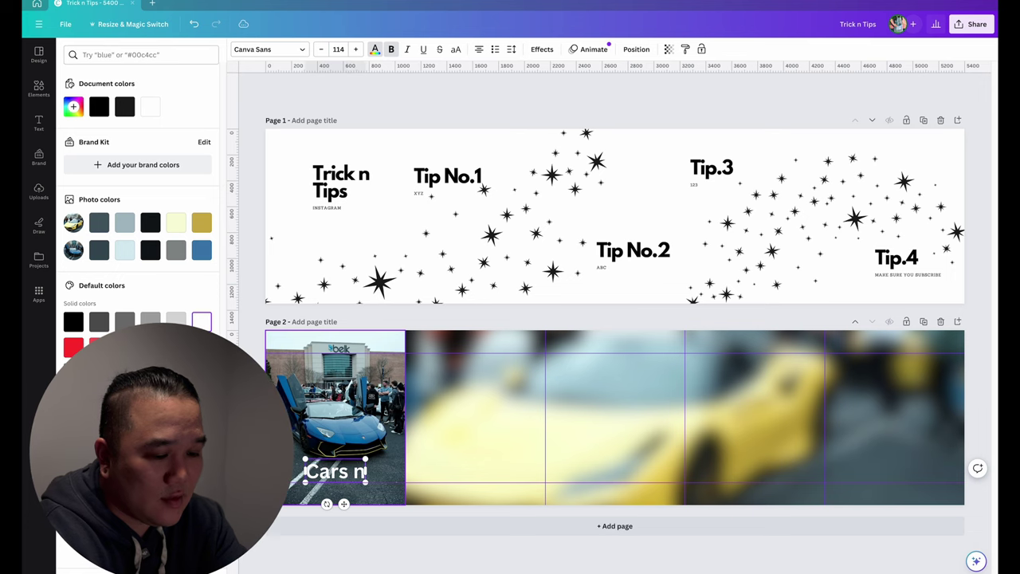
pyautogui.write(' Coffee')
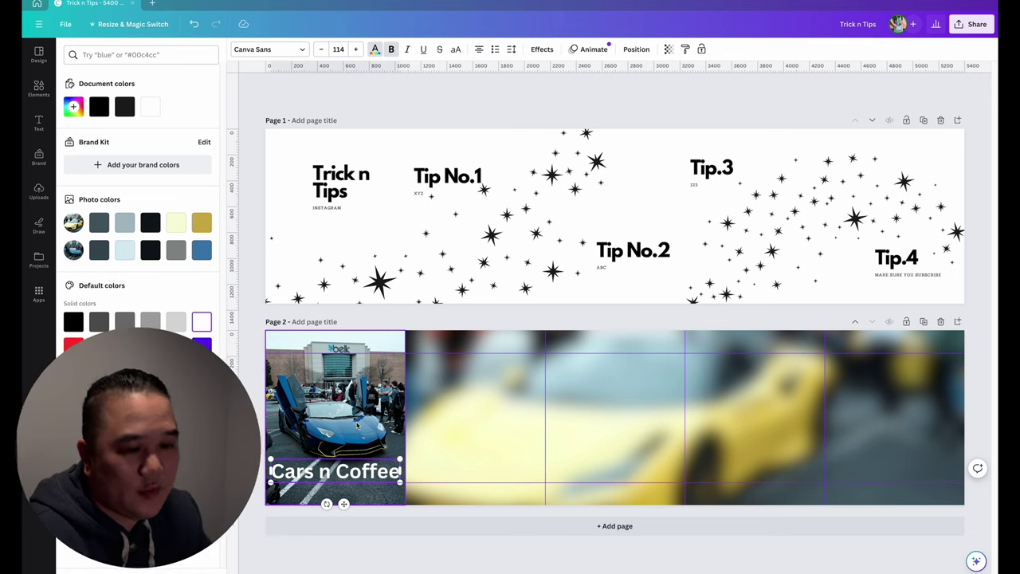
# - Insert the yellow sports car photo on page 2, crop its top and bottom, and place it across the second and third panels
pyautogui.click(39, 124)
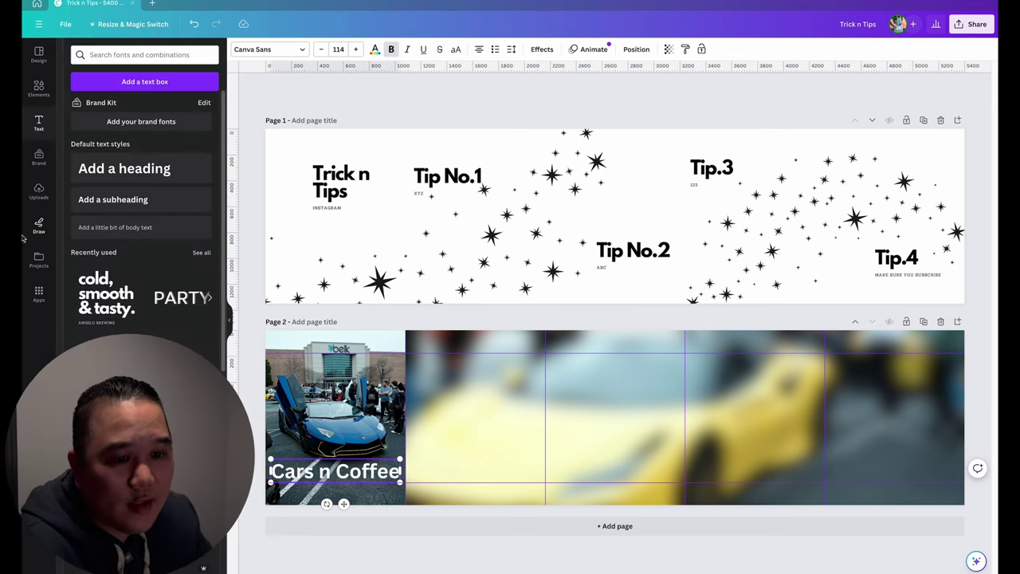
pyautogui.click(38, 193)
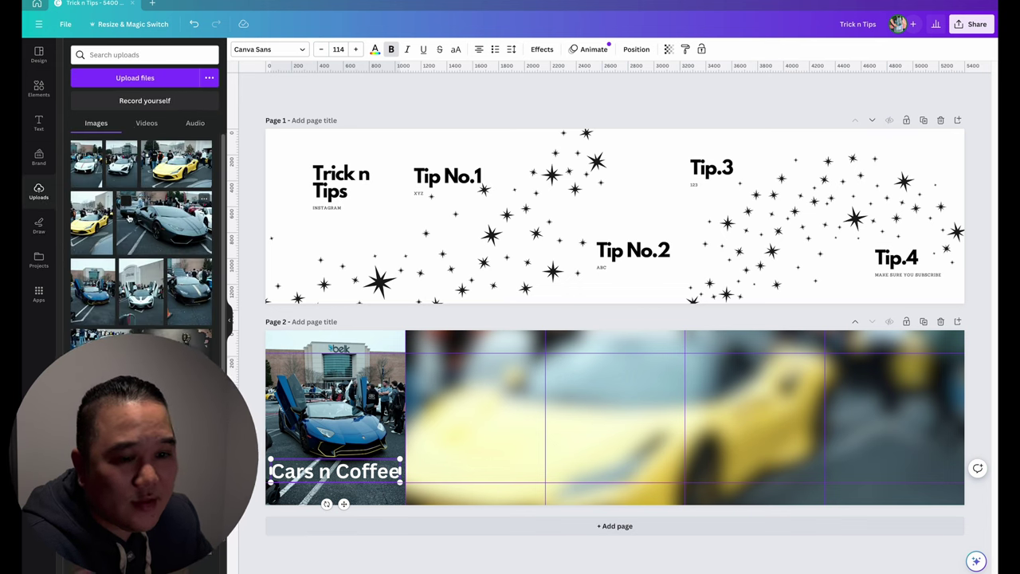
pyautogui.click(178, 165)
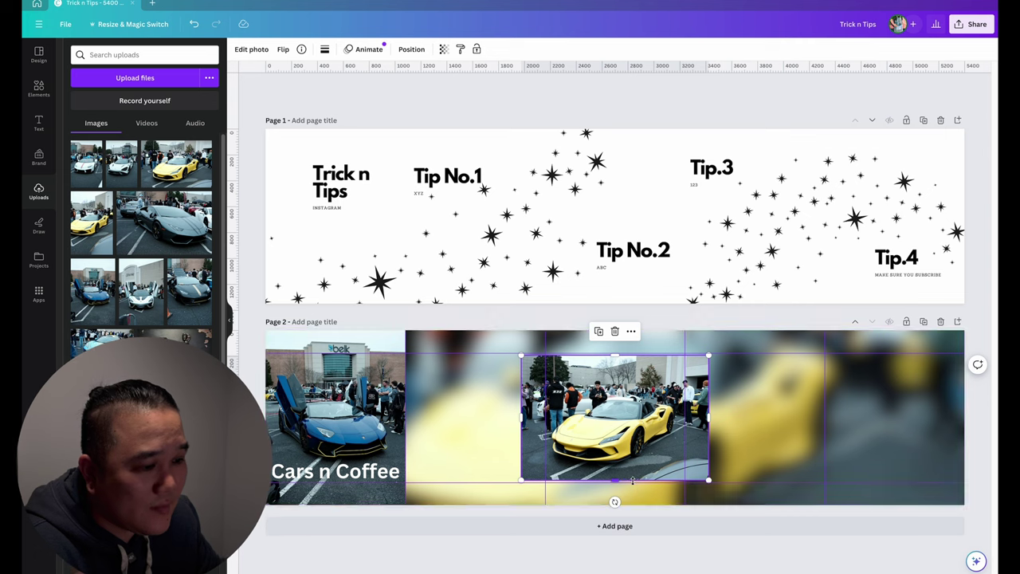
pyautogui.moveTo(632, 480); pyautogui.dragTo(632, 474)
pyautogui.moveTo(629, 356); pyautogui.dragTo(629, 387)
pyautogui.moveTo(624, 430); pyautogui.dragTo(563, 382)
# - Insert the white sports car photo on page 2, crop its top and bottom, and enlarge it slightly in the second panel's lower part
pyautogui.moveTo(143, 293); pyautogui.dragTo(460, 466)
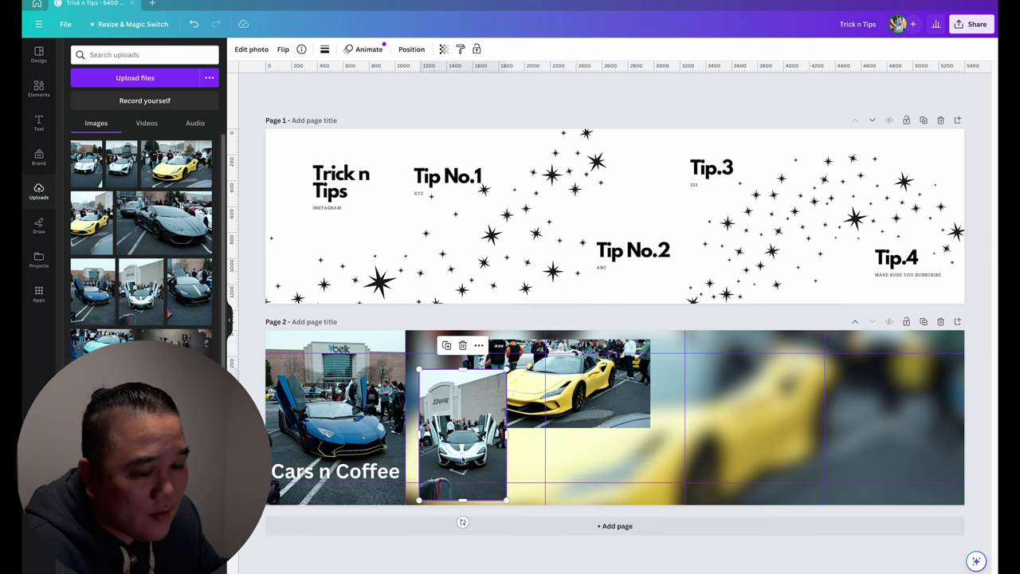
pyautogui.moveTo(462, 368); pyautogui.dragTo(462, 428)
pyautogui.moveTo(460, 495); pyautogui.dragTo(465, 484)
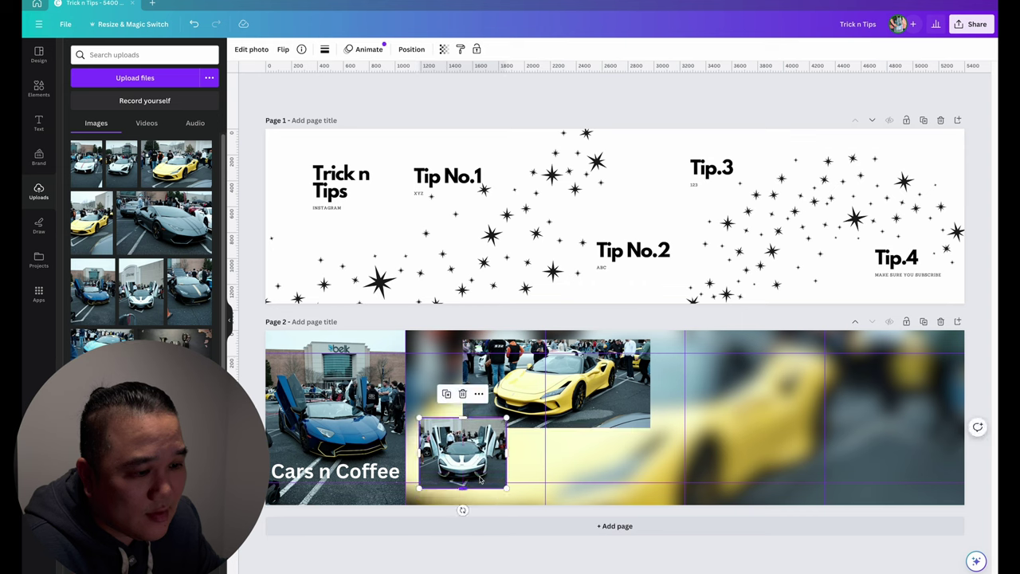
pyautogui.moveTo(505, 488); pyautogui.dragTo(508, 495)
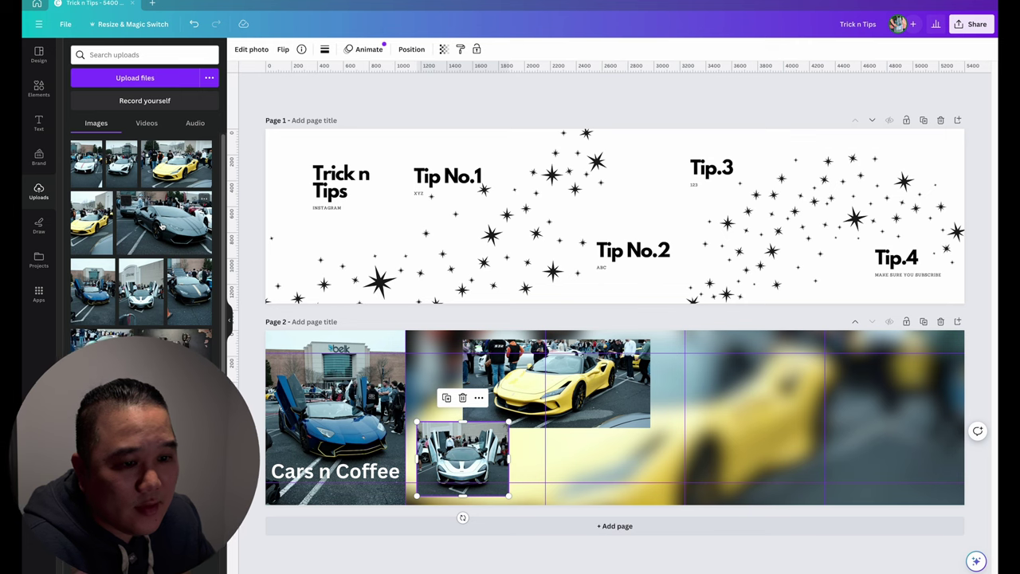
# - Insert the dark grey sports car photo, trim its top and left side, and size it across the lower third and fourth panels
pyautogui.moveTo(164, 223); pyautogui.dragTo(734, 430)
pyautogui.moveTo(757, 355); pyautogui.dragTo(755, 388)
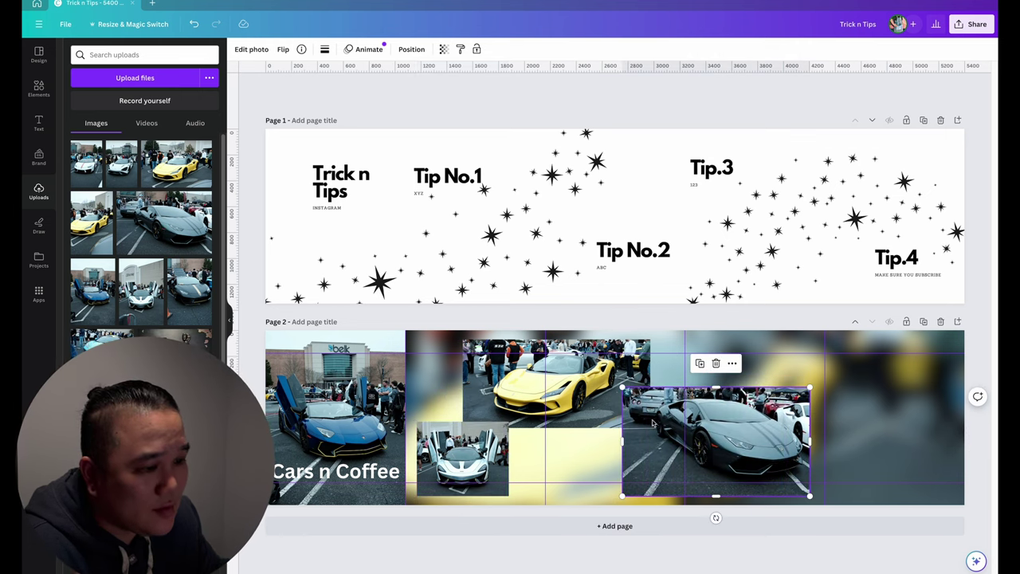
pyautogui.moveTo(629, 437); pyautogui.dragTo(651, 436)
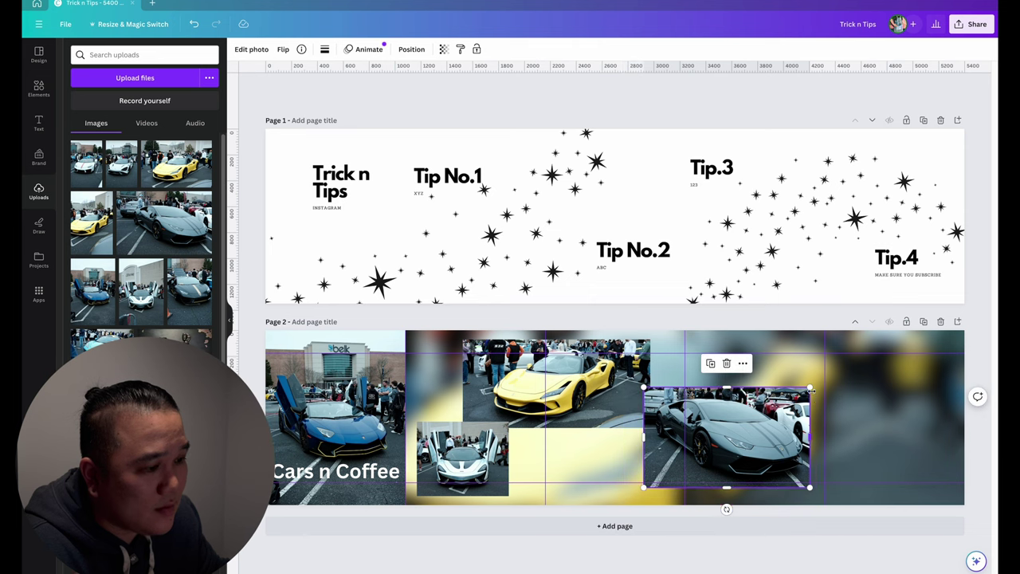
pyautogui.moveTo(810, 388); pyautogui.dragTo(827, 383)
pyautogui.moveTo(767, 435); pyautogui.dragTo(741, 443)
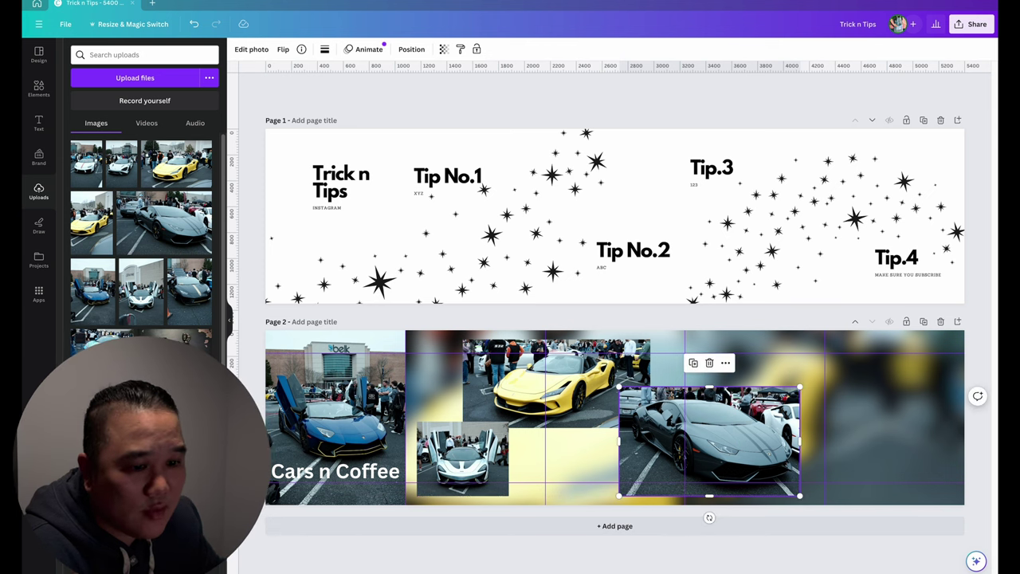
# - Insert the light blue sports car photo, crop its sides and bottom, and size it over the upper fifth panel, overlapping the fourth
pyautogui.hotkey('ctrl', 'v')
pyautogui.moveTo(602, 418); pyautogui.dragTo(858, 397)
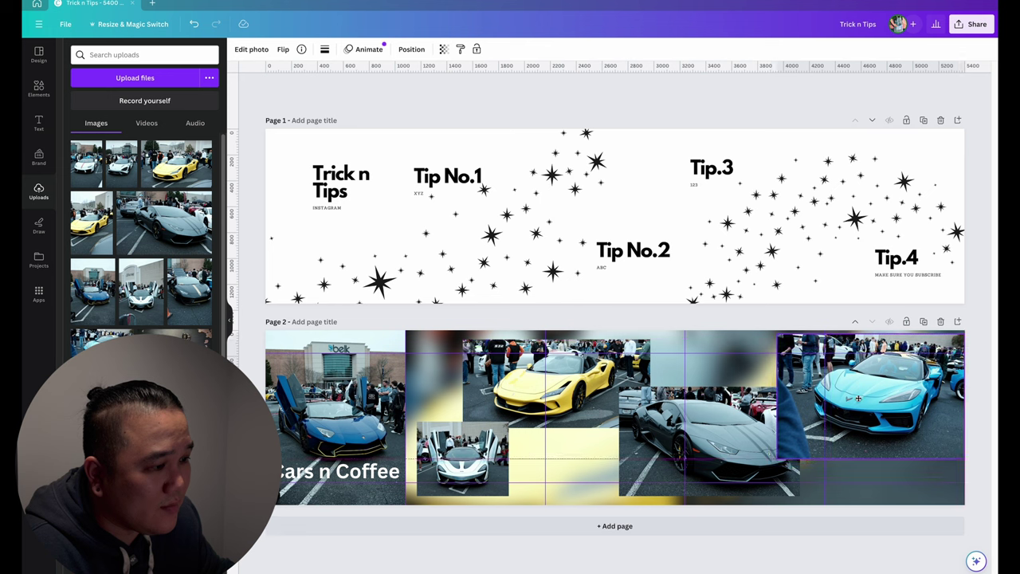
pyautogui.moveTo(777, 415); pyautogui.dragTo(805, 424)
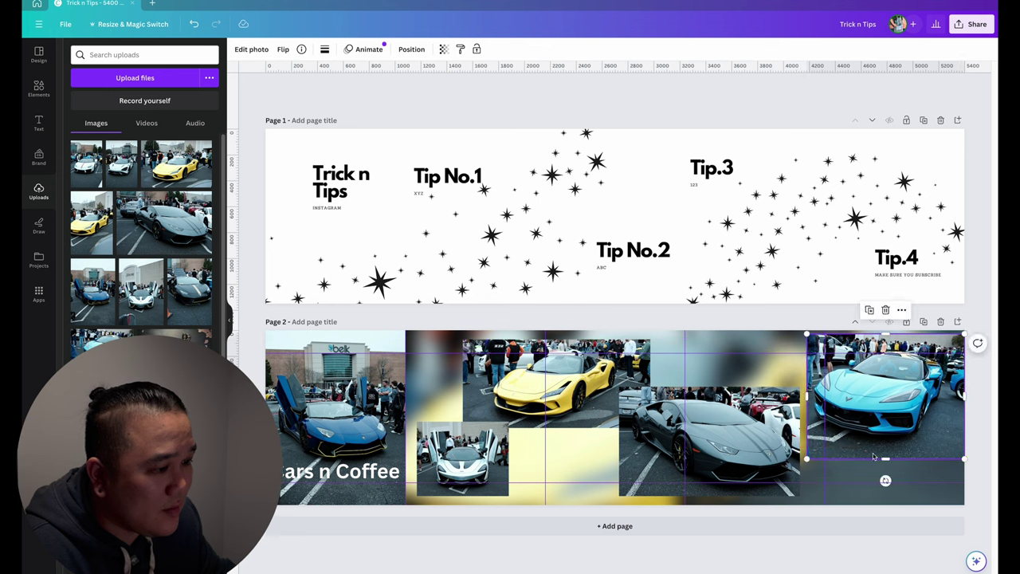
pyautogui.moveTo(873, 454); pyautogui.dragTo(873, 441)
pyautogui.moveTo(877, 397); pyautogui.dragTo(860, 395)
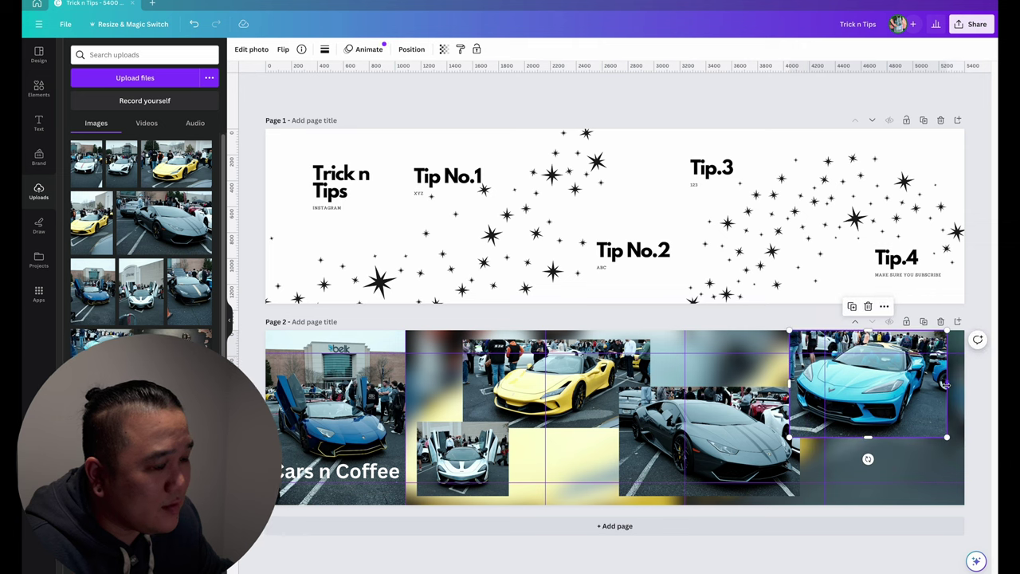
pyautogui.moveTo(946, 387); pyautogui.dragTo(933, 386)
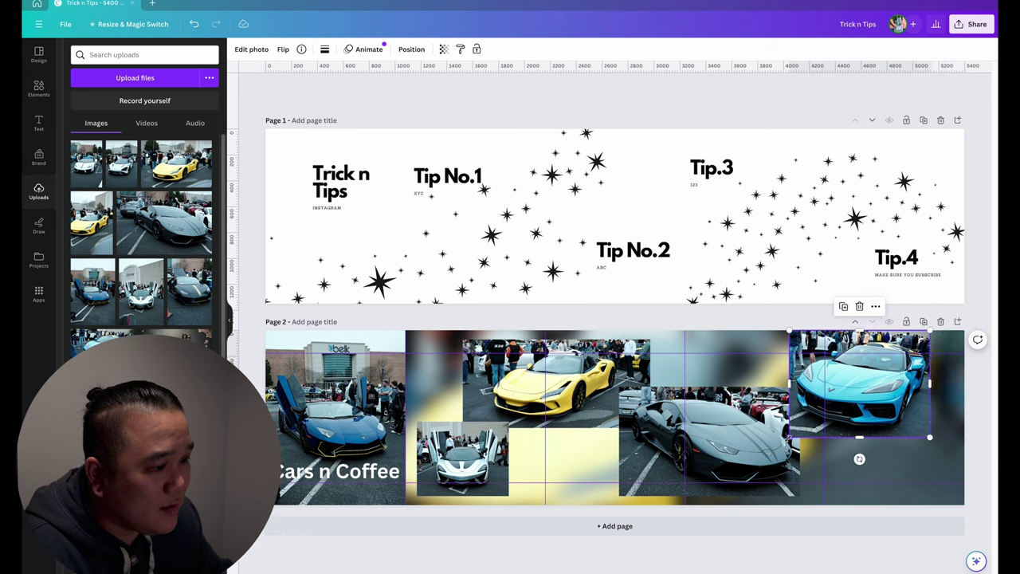
pyautogui.moveTo(789, 437); pyautogui.dragTo(777, 443)
pyautogui.moveTo(850, 407); pyautogui.dragTo(868, 416)
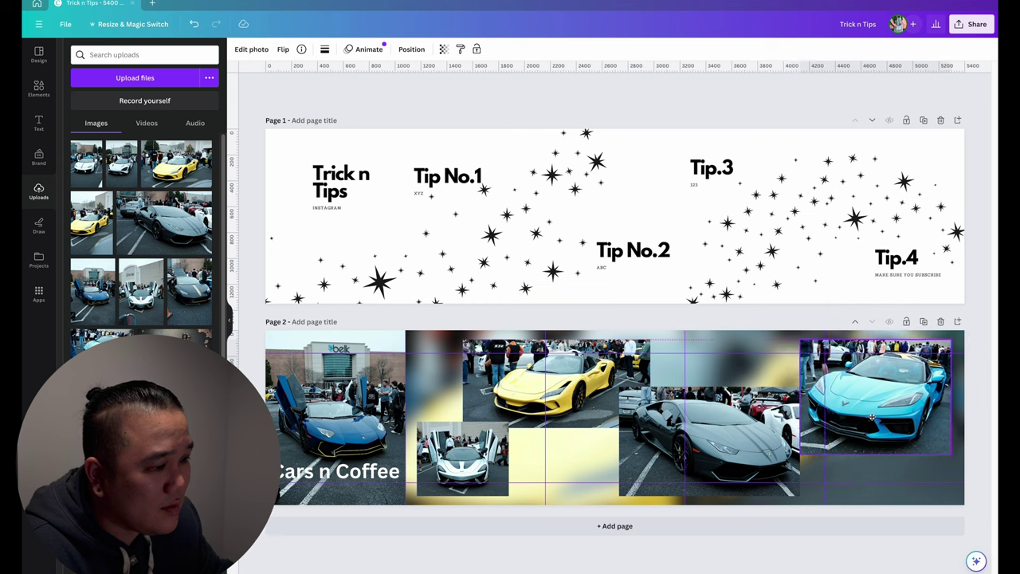
# - Enlarge the dark grey car photo slightly to overlap the light blue one and bring it to the front
pyautogui.click(795, 414)
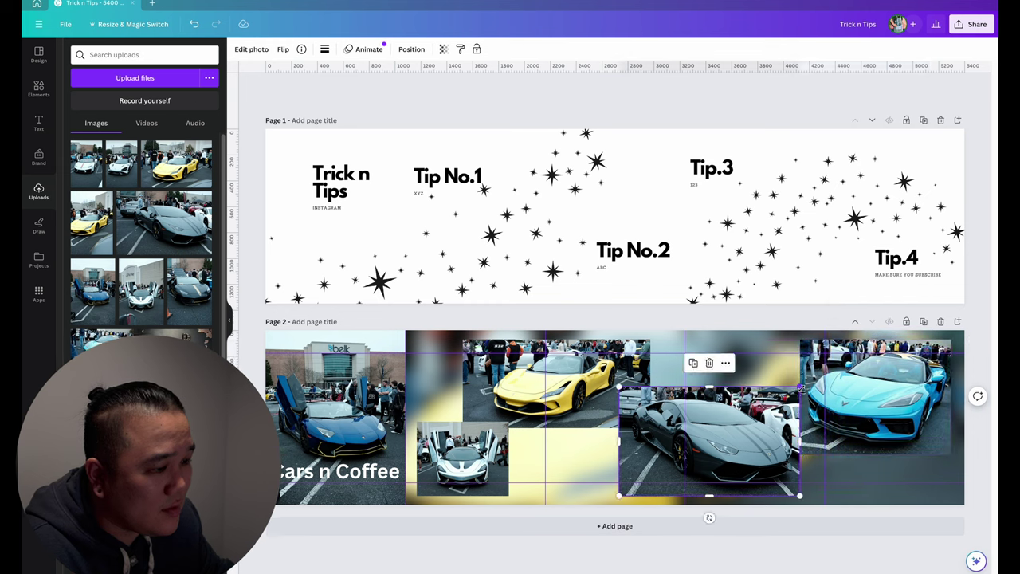
pyautogui.moveTo(800, 387); pyautogui.dragTo(805, 383)
pyautogui.rightClick(745, 420)
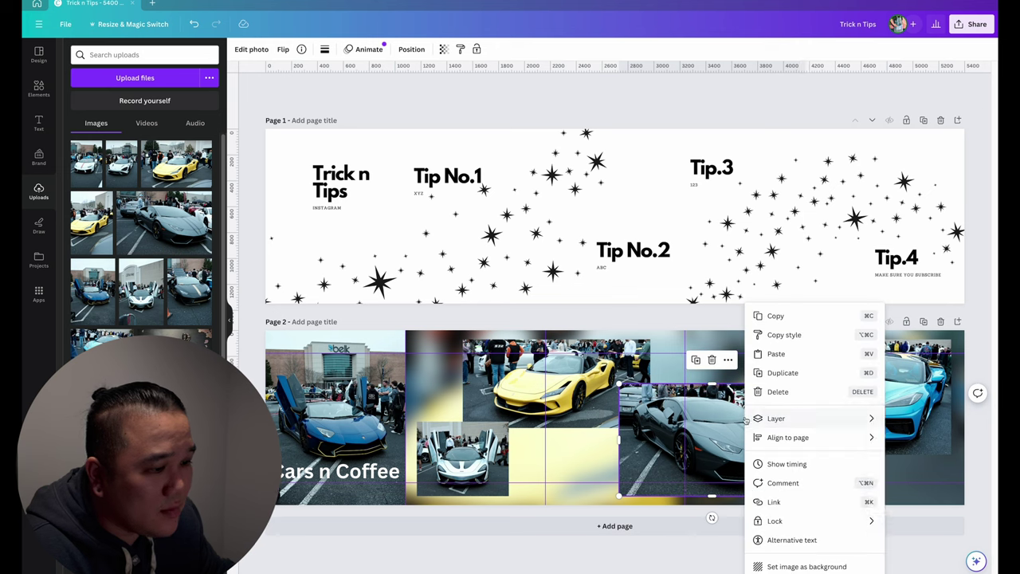
pyautogui.moveTo(805, 418)
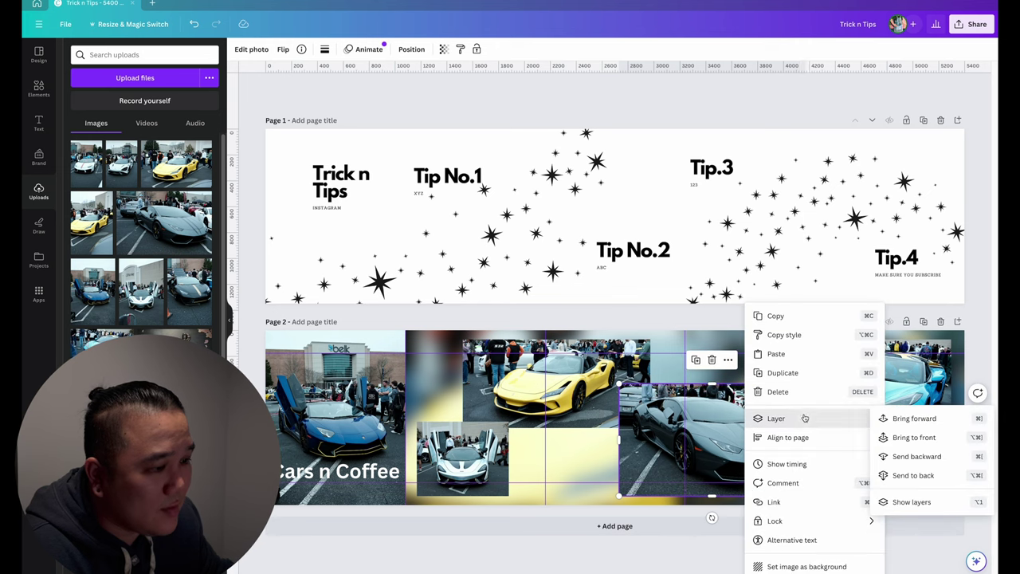
pyautogui.click(913, 436)
# - Bring the yellow car photo to the front of the collage, followed by the white car photo
pyautogui.click(625, 410)
pyautogui.rightClick(625, 410)
pyautogui.moveTo(651, 418)
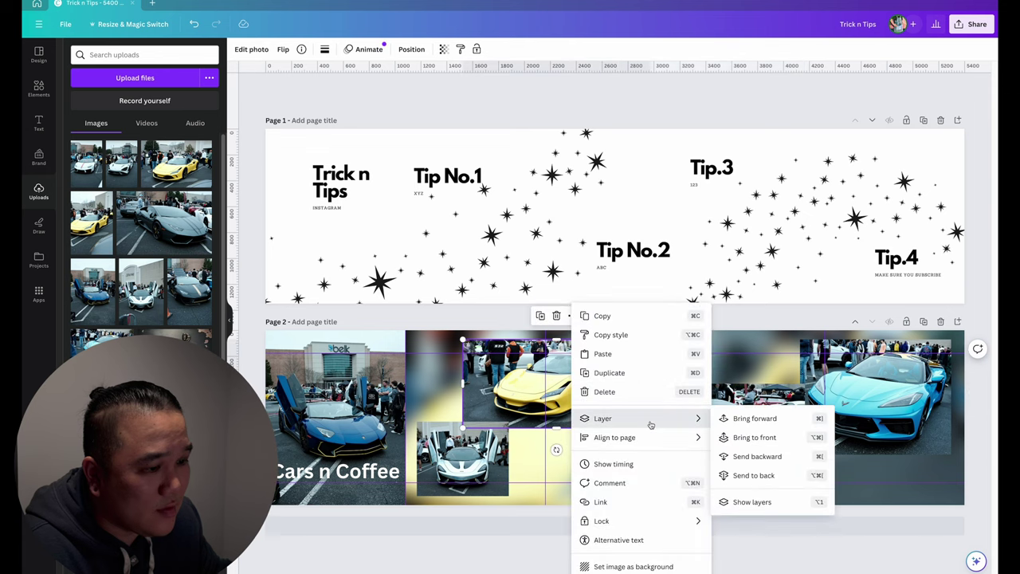
pyautogui.click(808, 435)
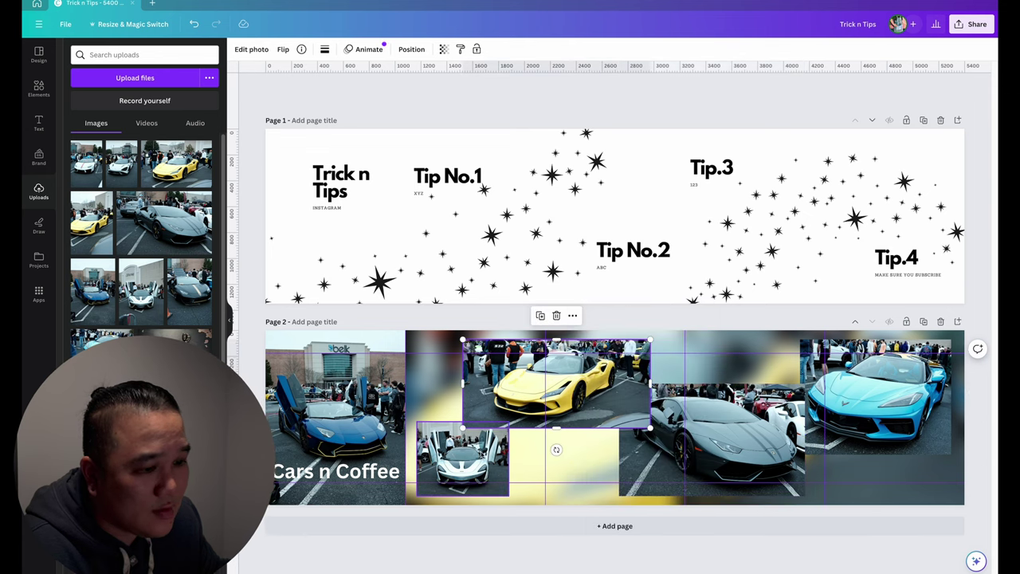
pyautogui.rightClick(480, 455)
pyautogui.moveTo(607, 420)
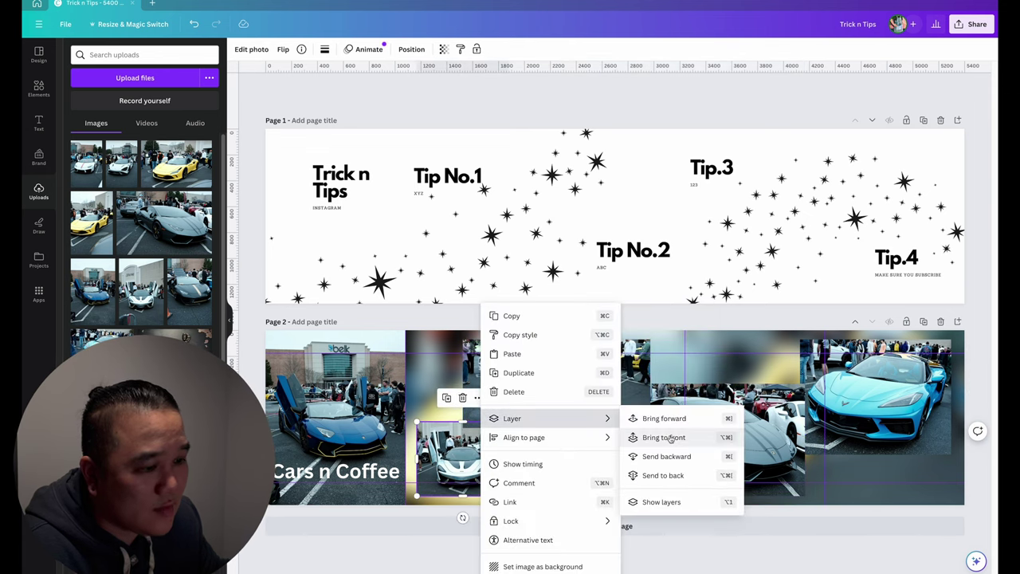
pyautogui.click(671, 438)
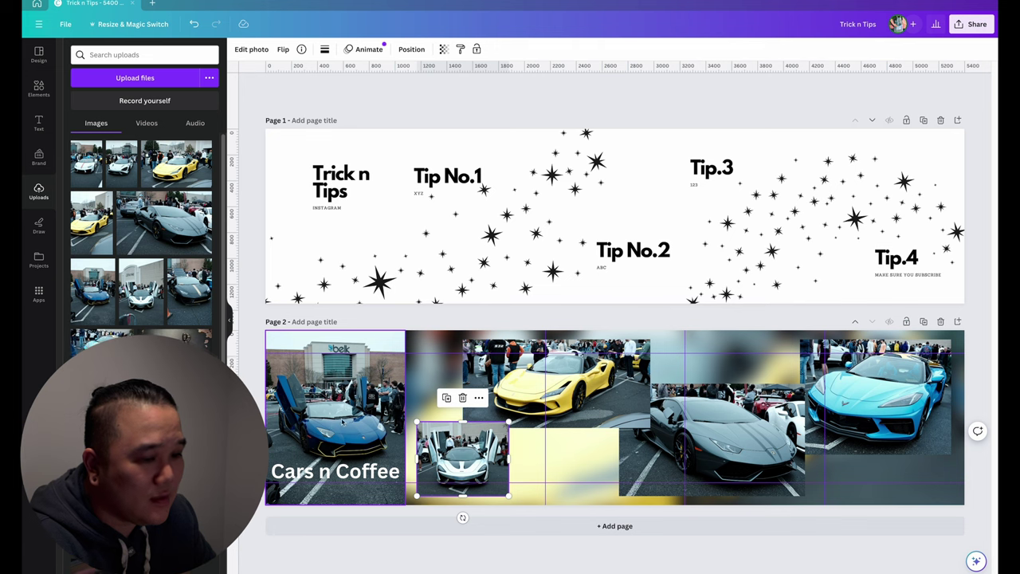
# - Download all pages of the design as PNG files at 5,400 × 1,350 px
pyautogui.click(977, 32)
pyautogui.click(961, 264)
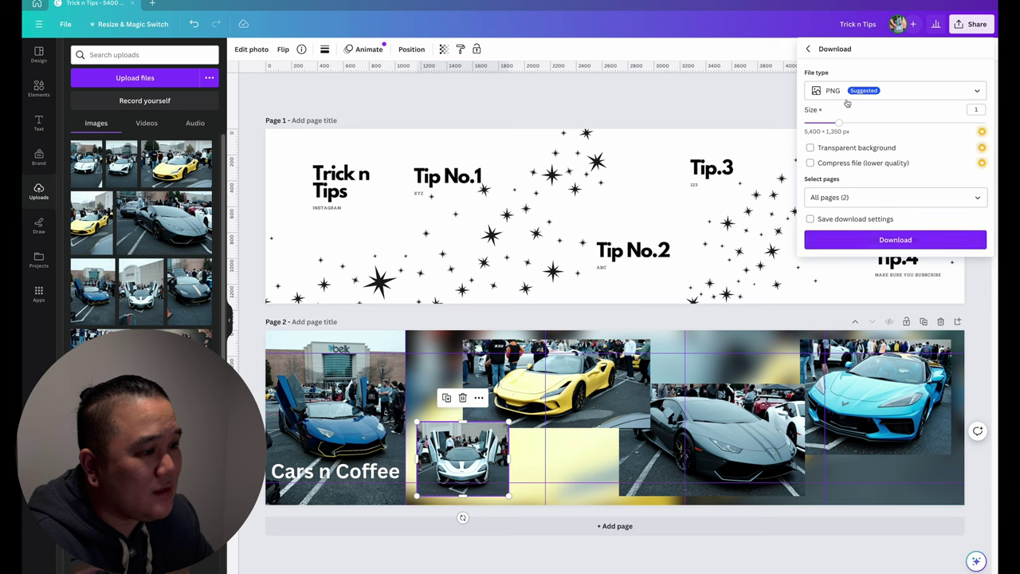
pyautogui.click(954, 242)
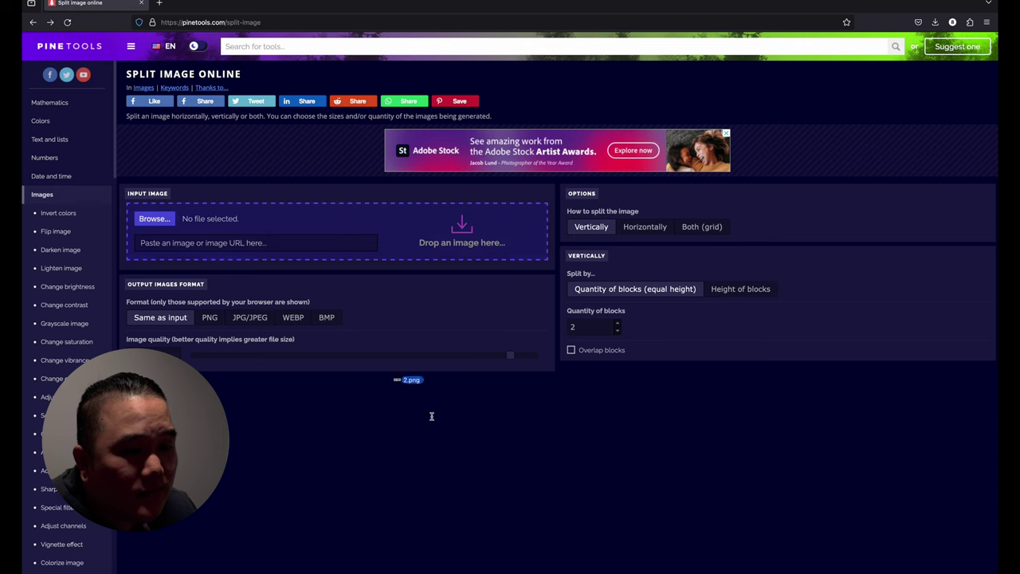
# - Switch to the PineTools Split Image page and load the downloaded 2.png as the input image
pyautogui.moveTo(432, 414); pyautogui.dragTo(451, 430)
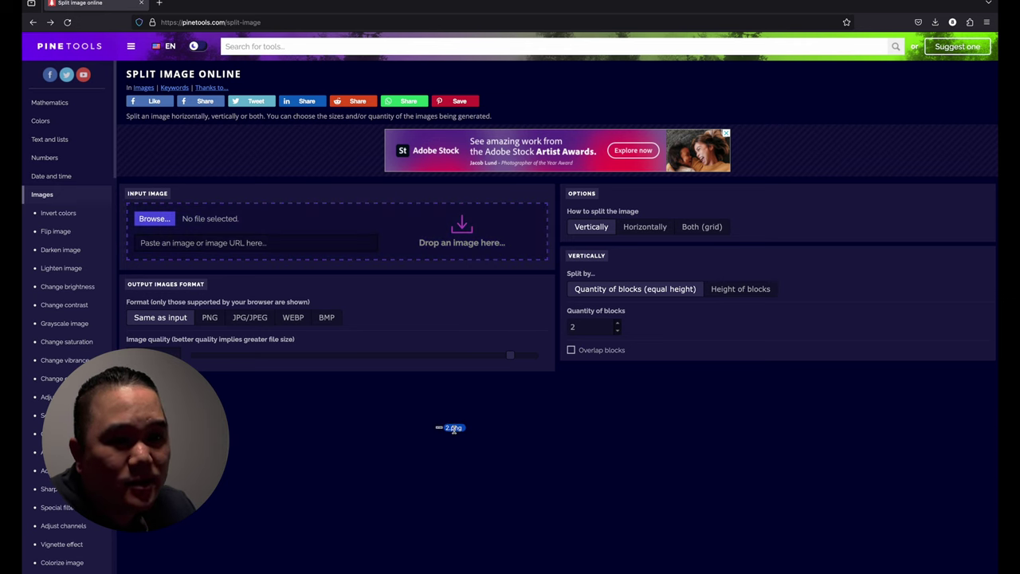
pyautogui.moveTo(452, 429); pyautogui.dragTo(311, 223)
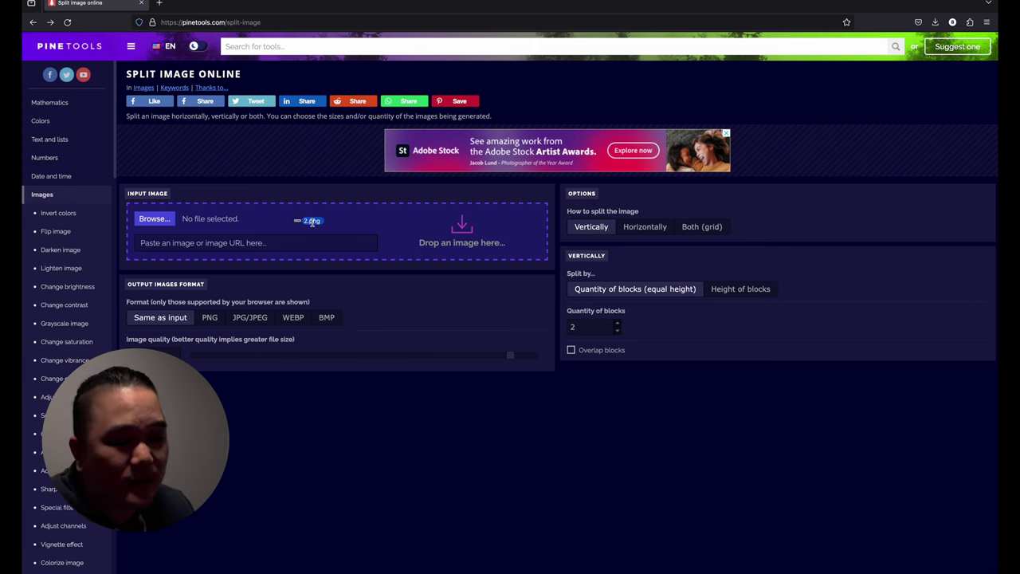
pyautogui.moveTo(312, 222); pyautogui.dragTo(312, 223)
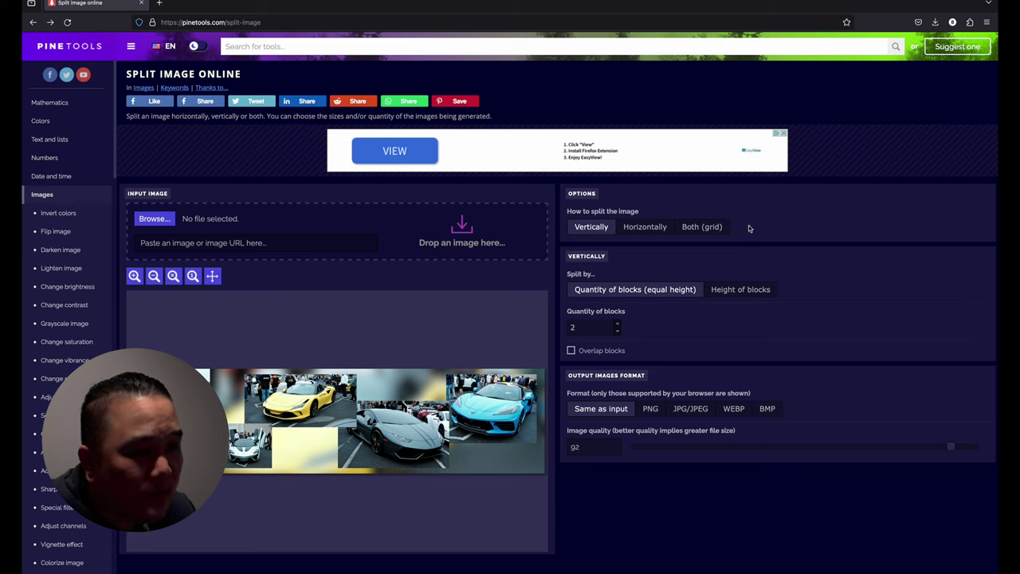
# - Split the image horizontally into 5 equal-width blocks in PNG format and download all pieces as a zip file
pyautogui.click(656, 228)
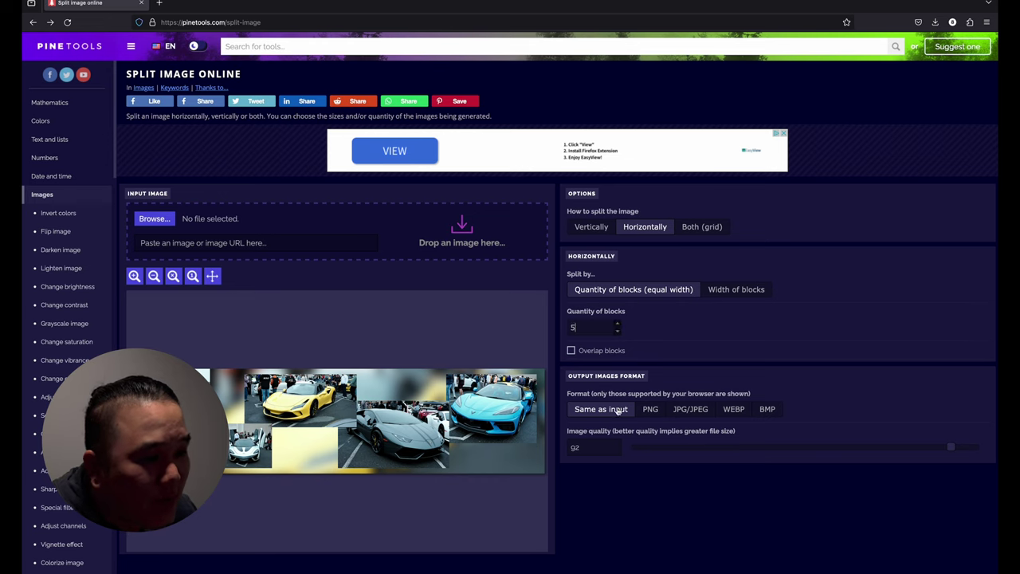
pyautogui.click(649, 409)
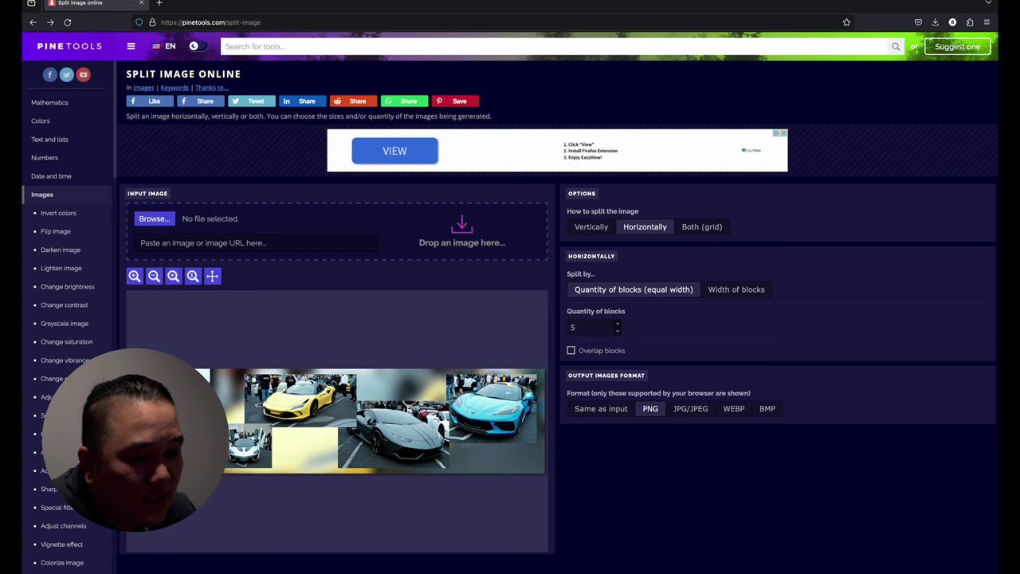
pyautogui.scroll(-1, 606, 462)
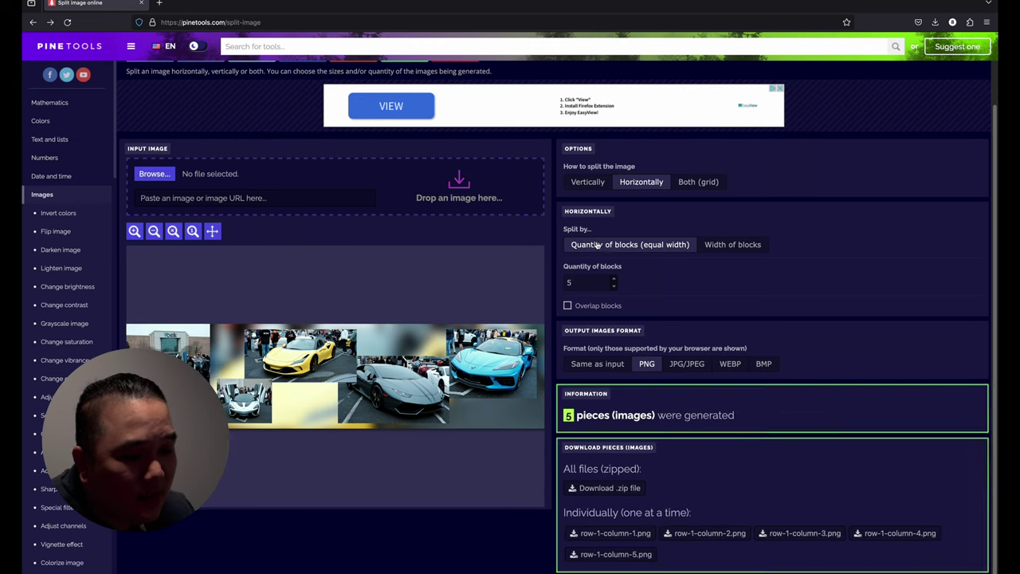
pyautogui.click(600, 488)
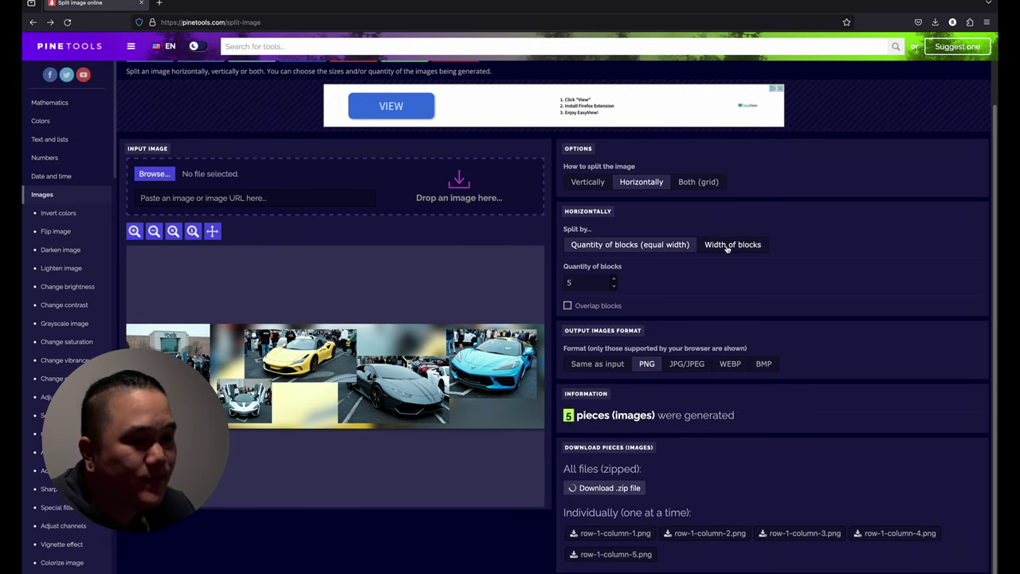